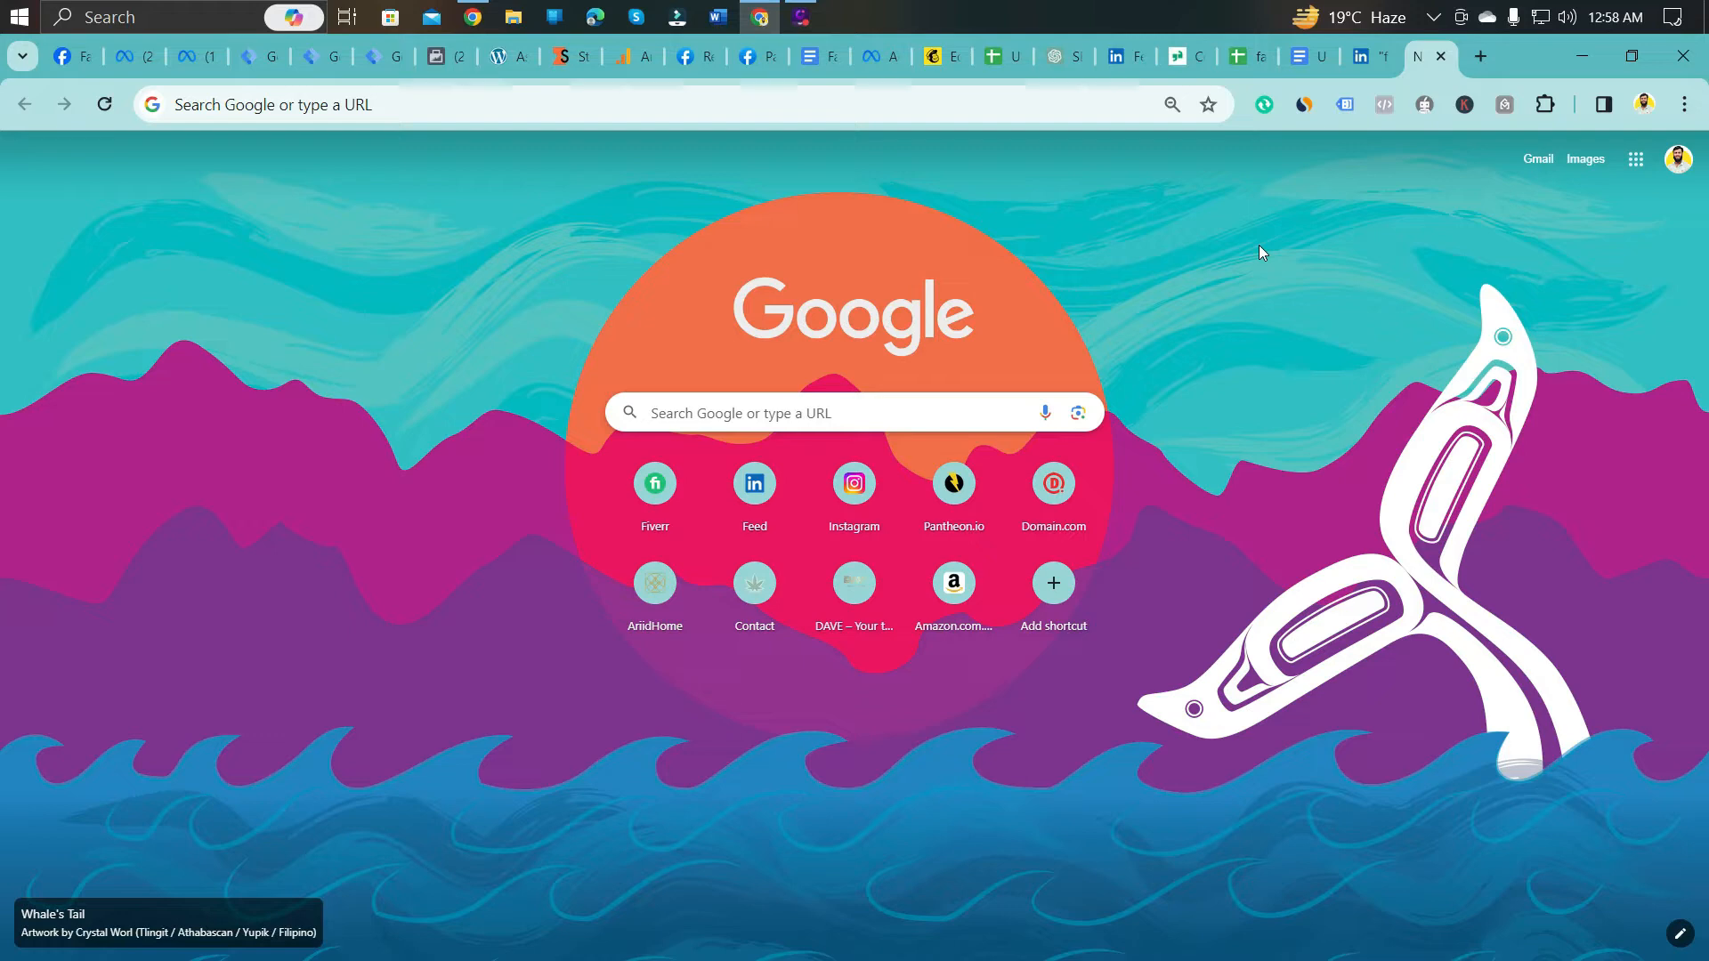
Step: Search Google for 'google analytics 4 account creation' using the autocomplete suggestion from 'goo'
{"action": "left_click", "coordinate": [259, 116]}
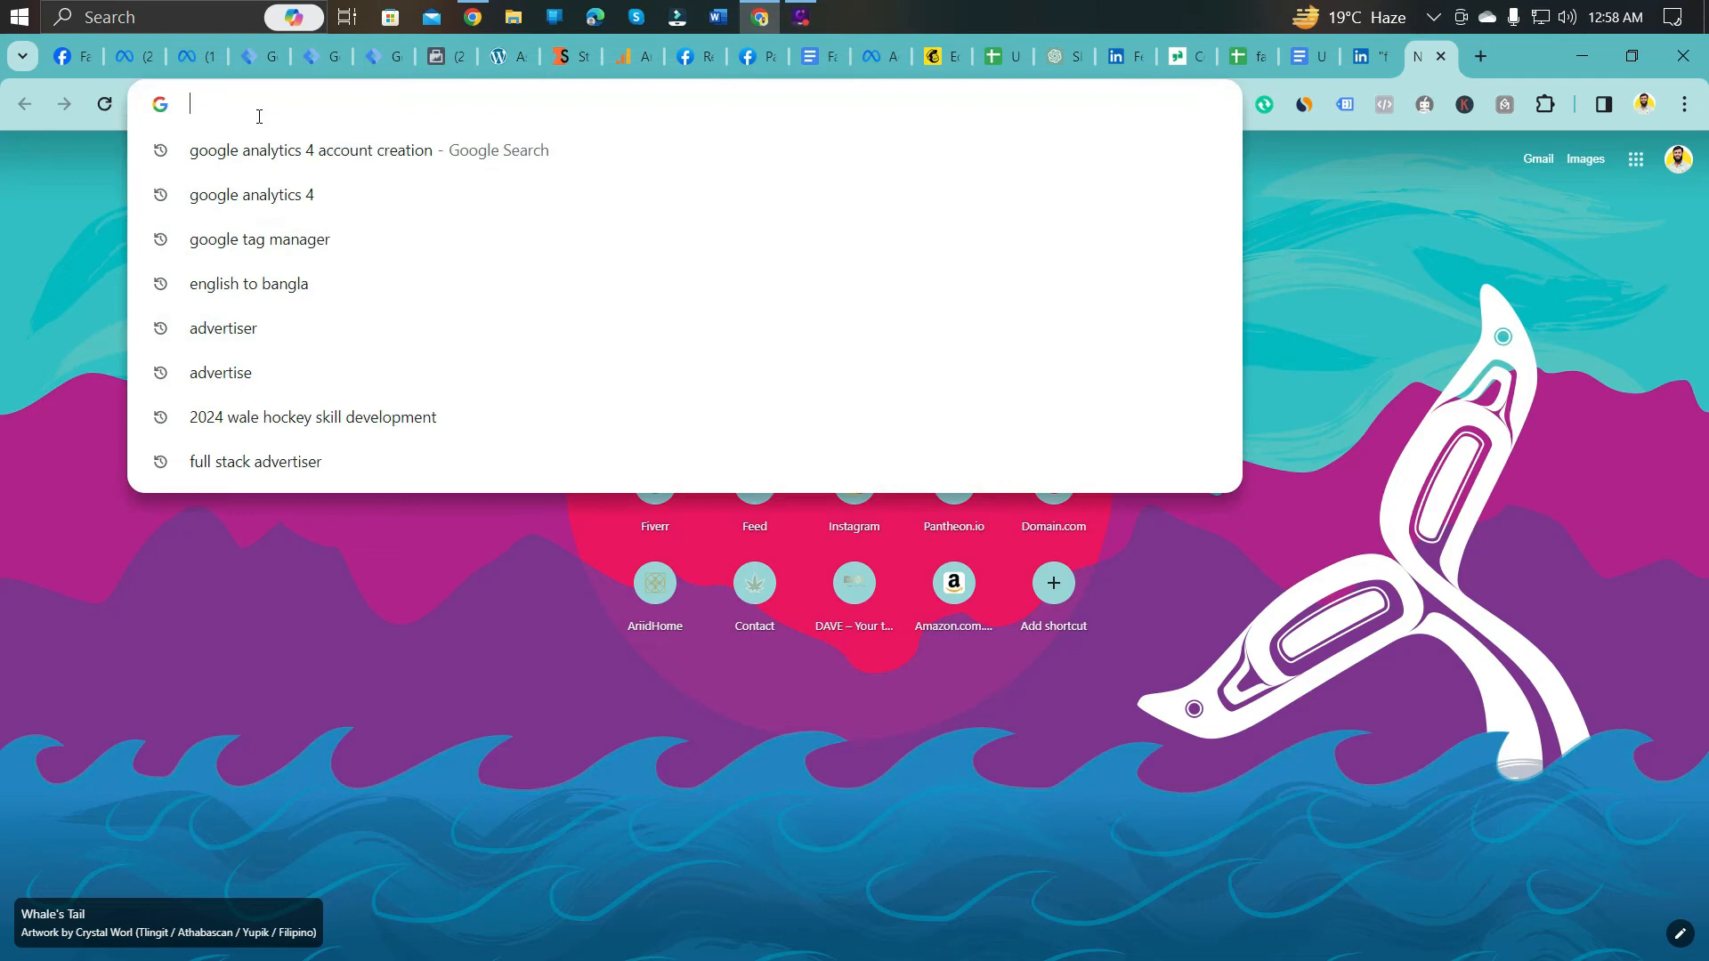
{"action": "type", "text": "goo"}
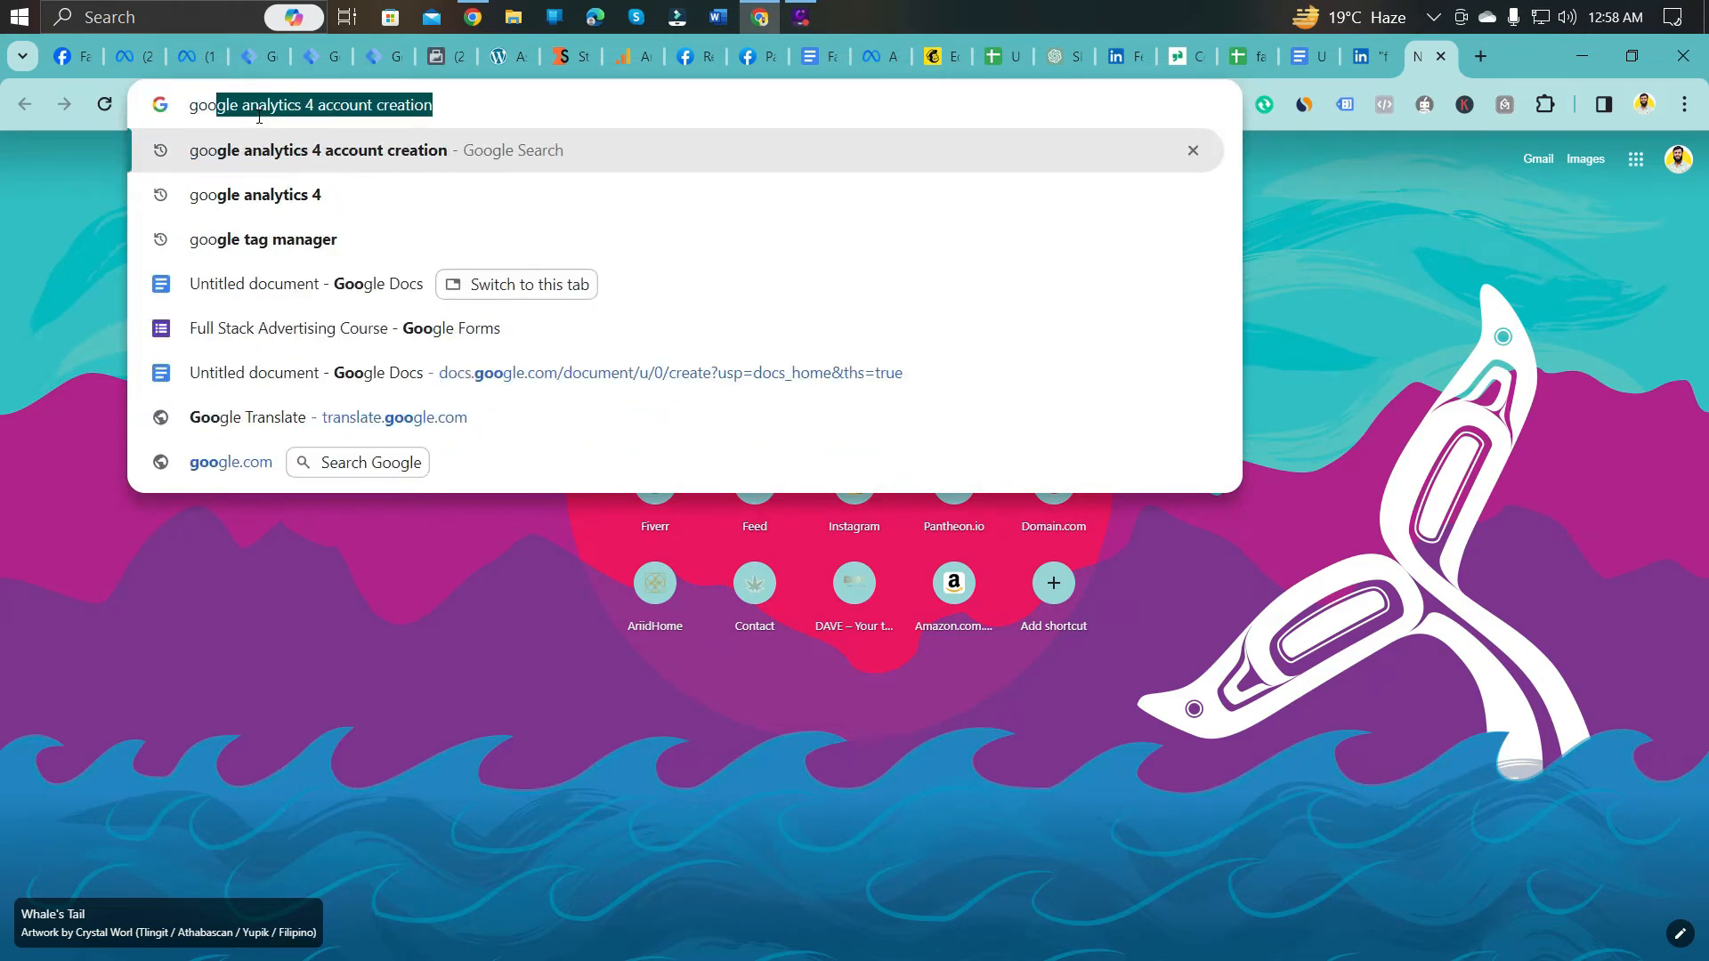
{"action": "key", "text": "Right"}
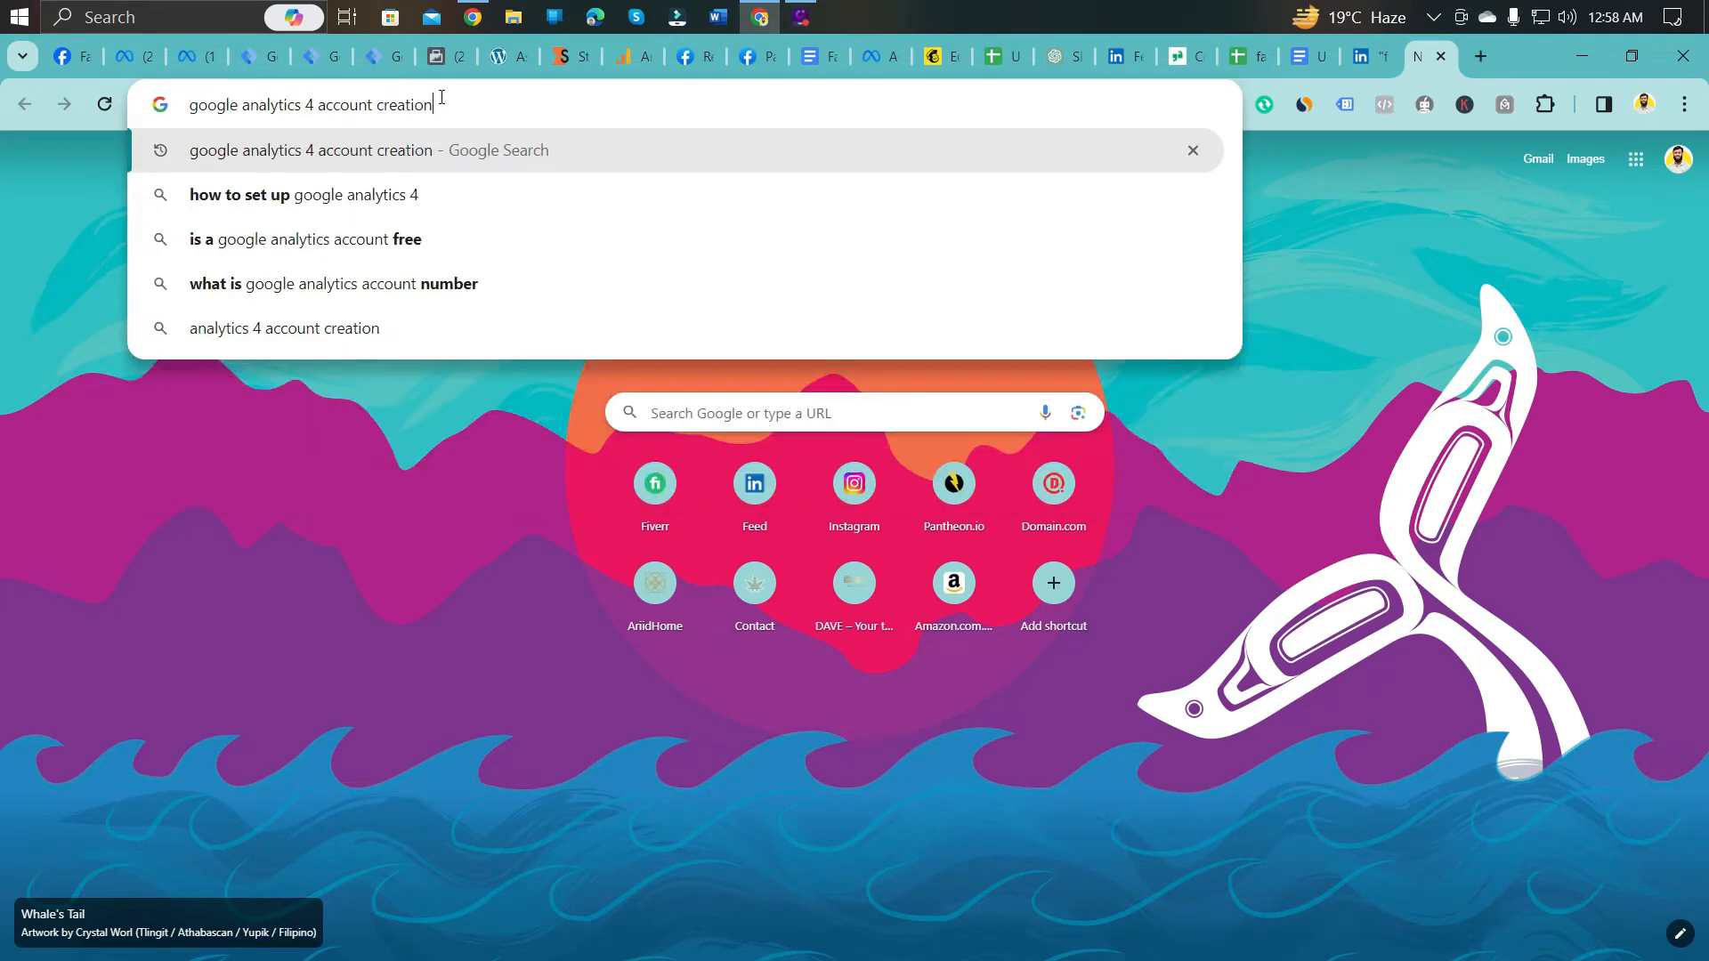
{"action": "key", "text": "Return"}
Step: Open the '[GA4] Set up Analytics' help article and launch analytics.google.com in a new tab
{"action": "left_click", "coordinate": [265, 346]}
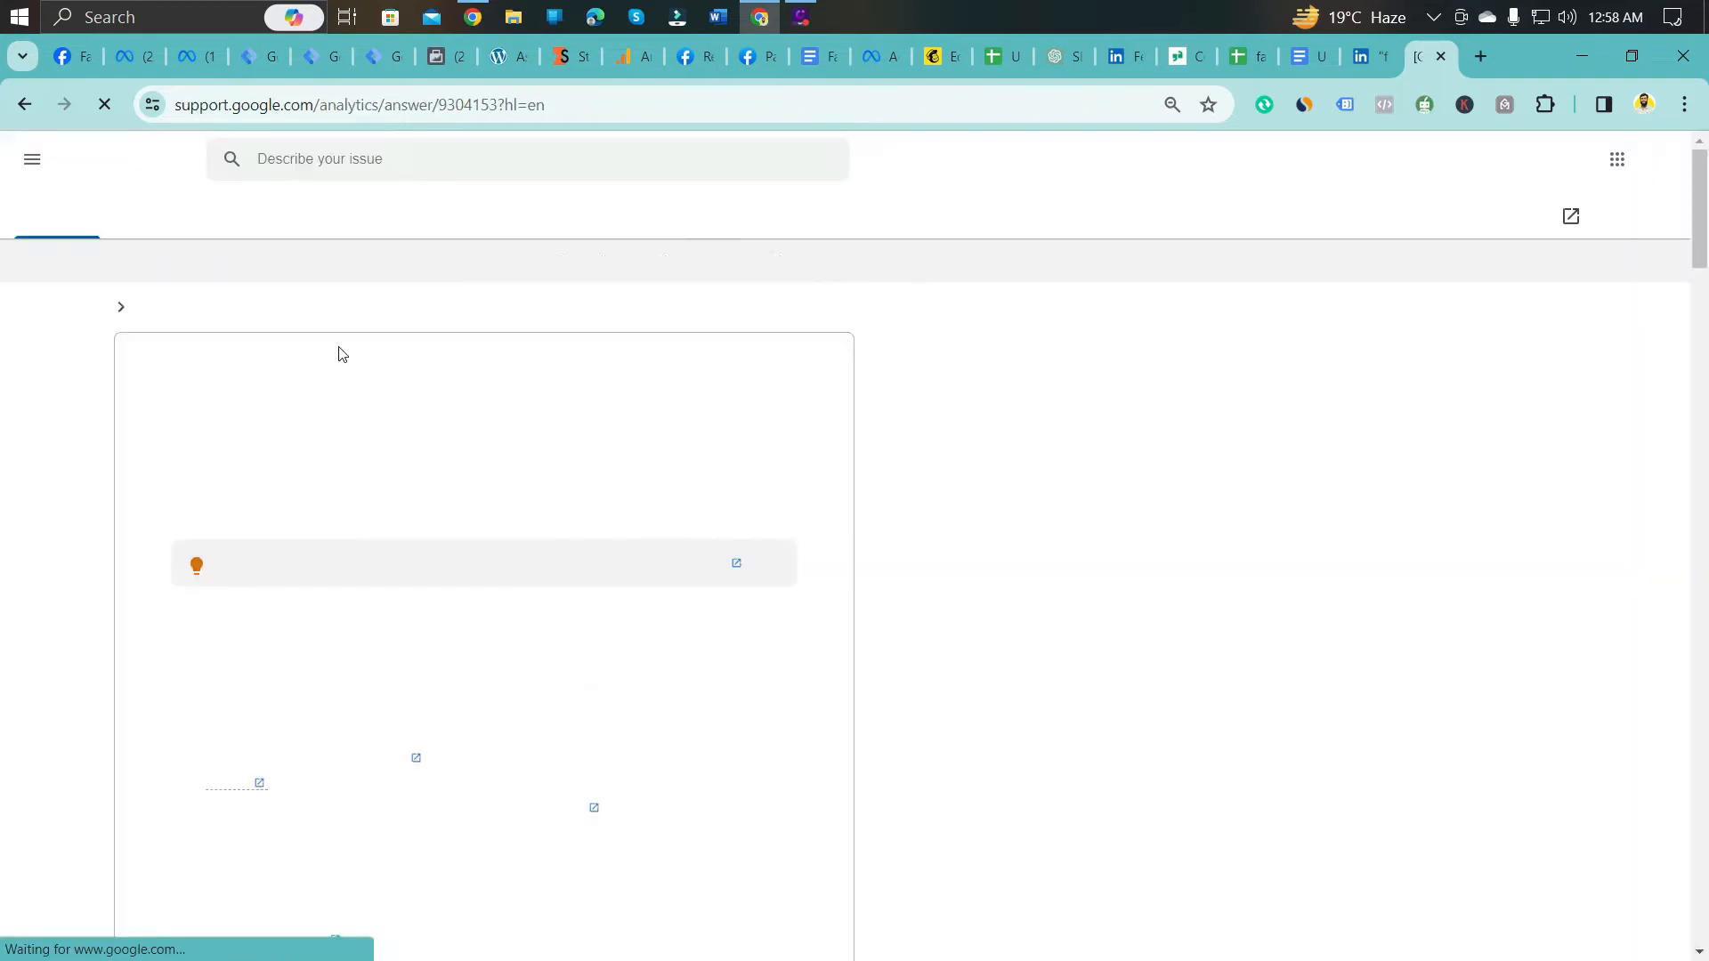
{"action": "scroll", "coordinate": [289, 480], "scroll_direction": "down", "scroll_amount": 3}
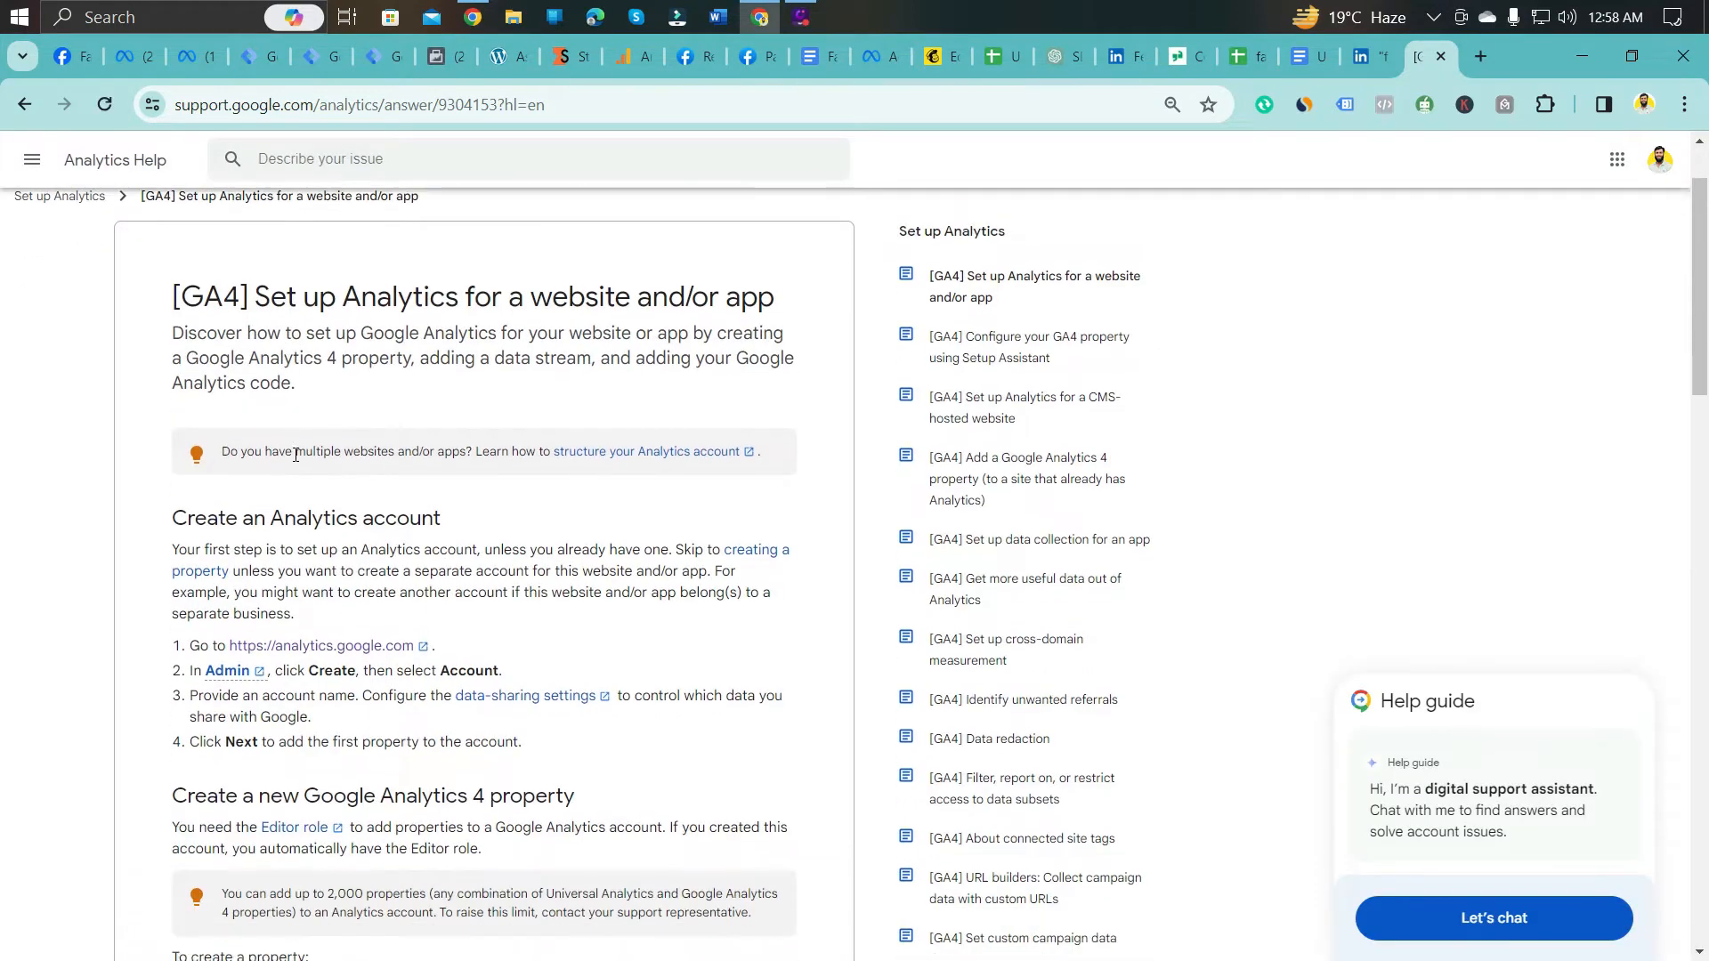
{"action": "right_click", "coordinate": [319, 534]}
{"action": "left_click", "coordinate": [392, 553]}
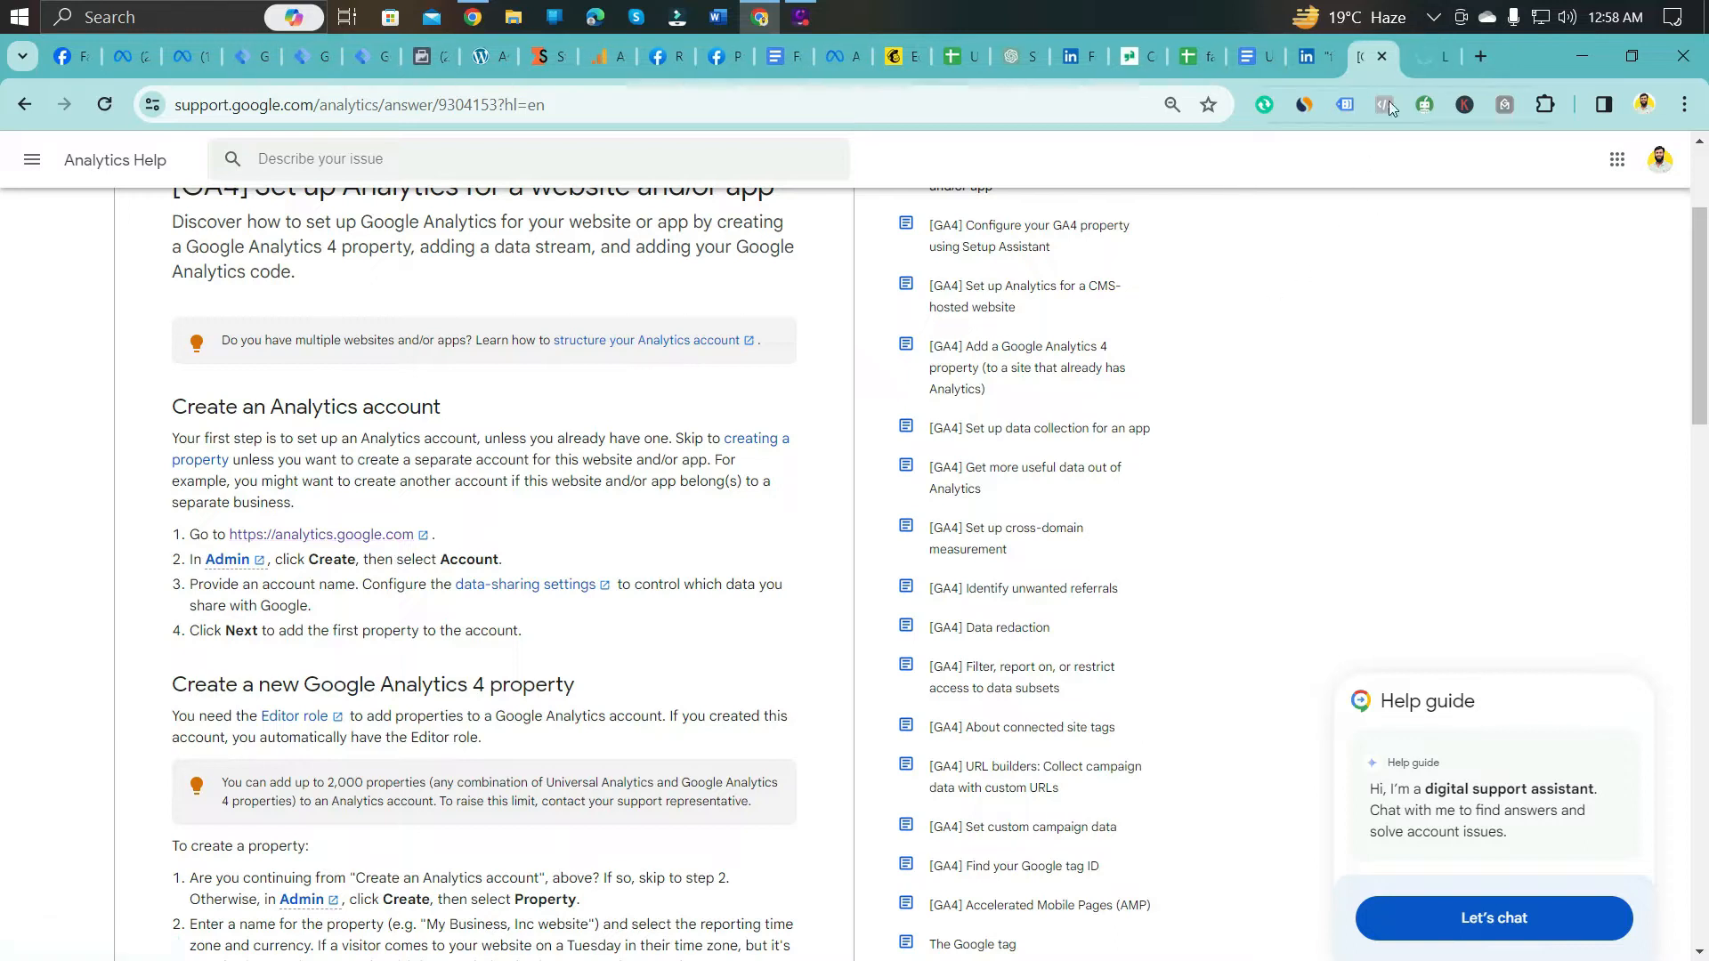
{"action": "left_click", "coordinate": [1424, 56]}
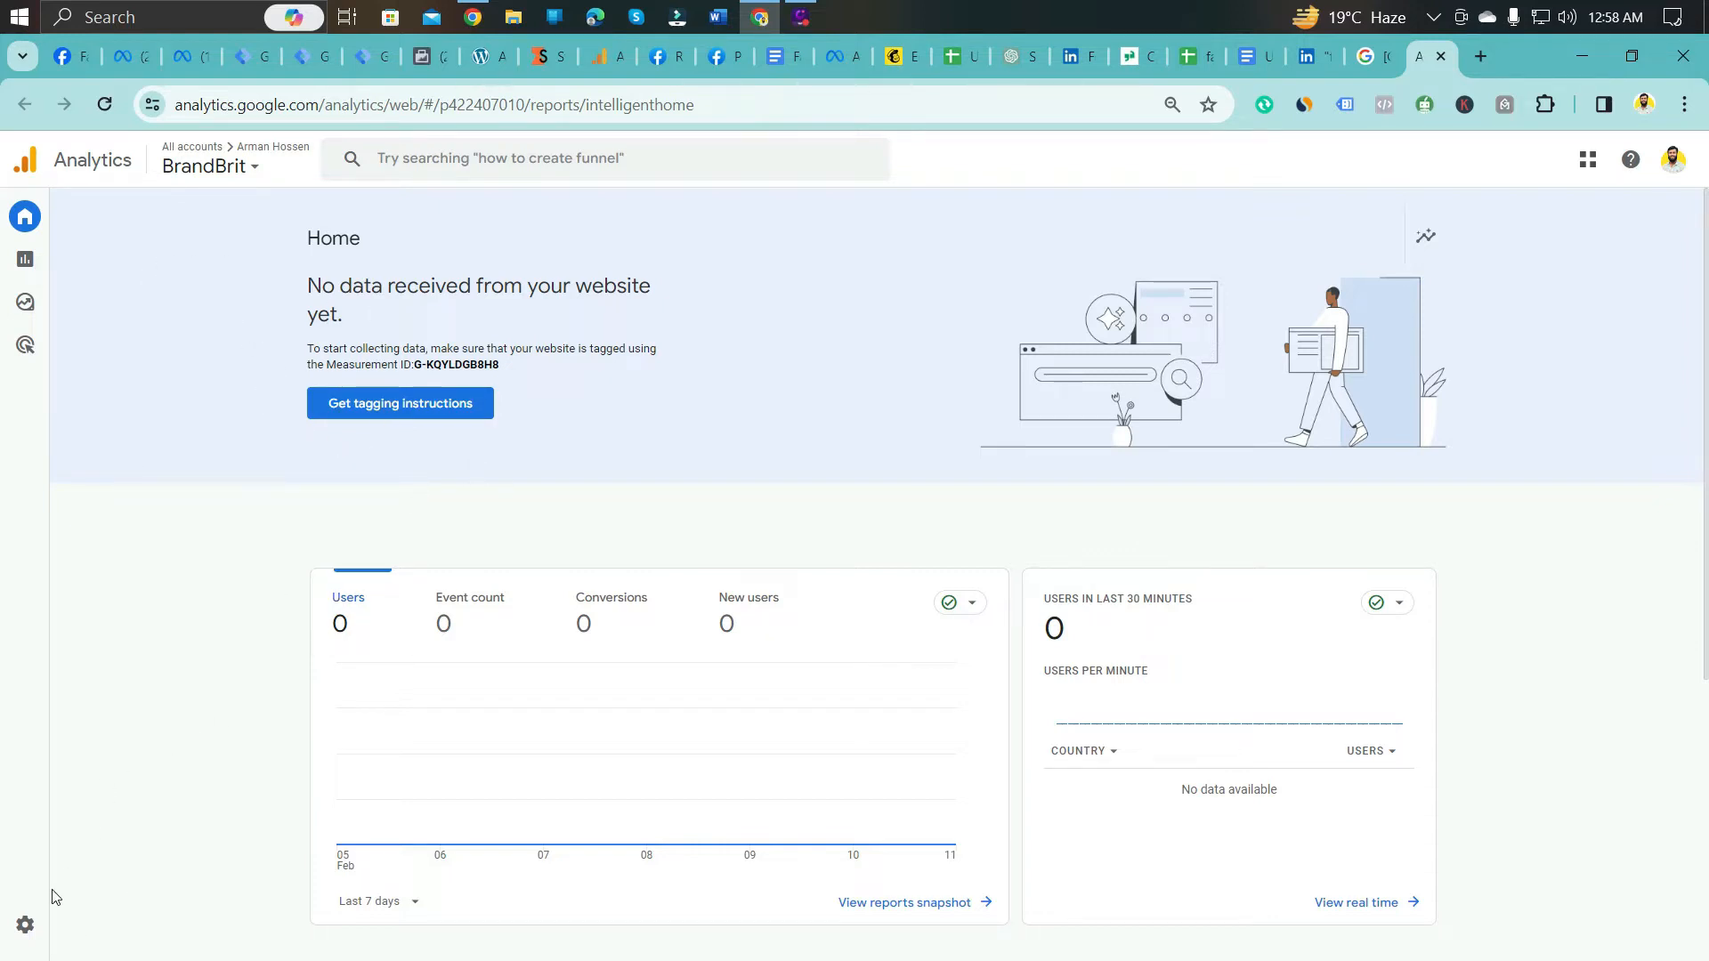
Step: From the Admin settings, choose + Create > Account to begin a new account
{"action": "left_click", "coordinate": [28, 930]}
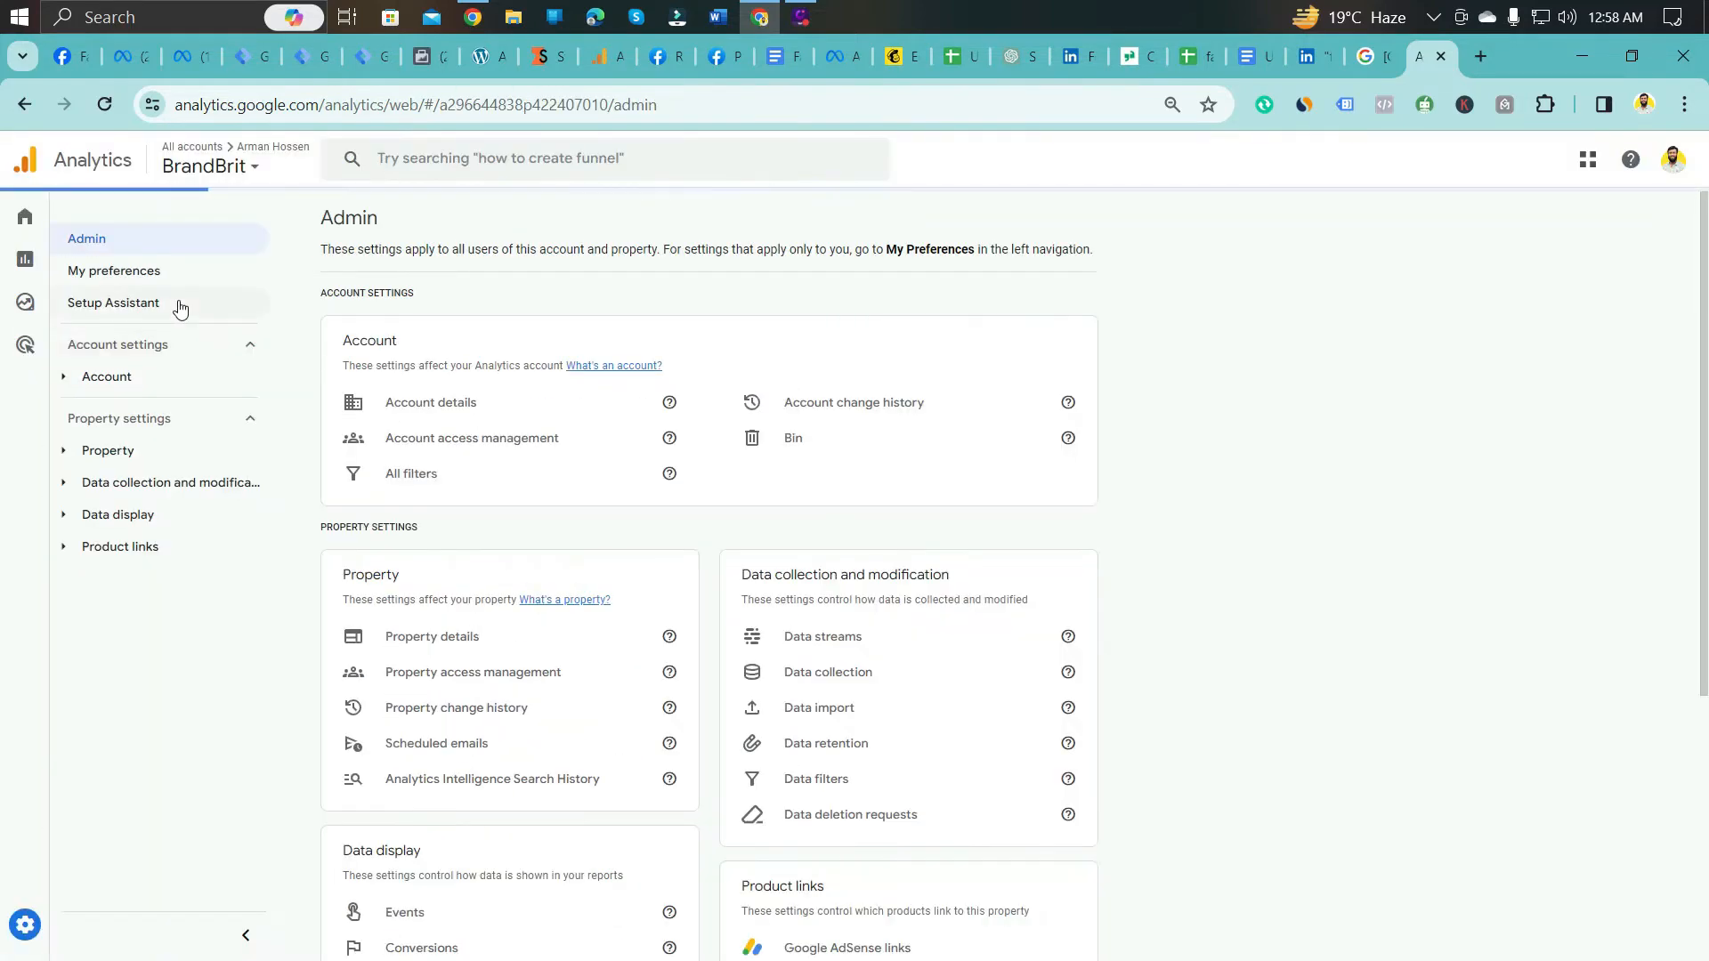
{"action": "left_click", "coordinate": [148, 225]}
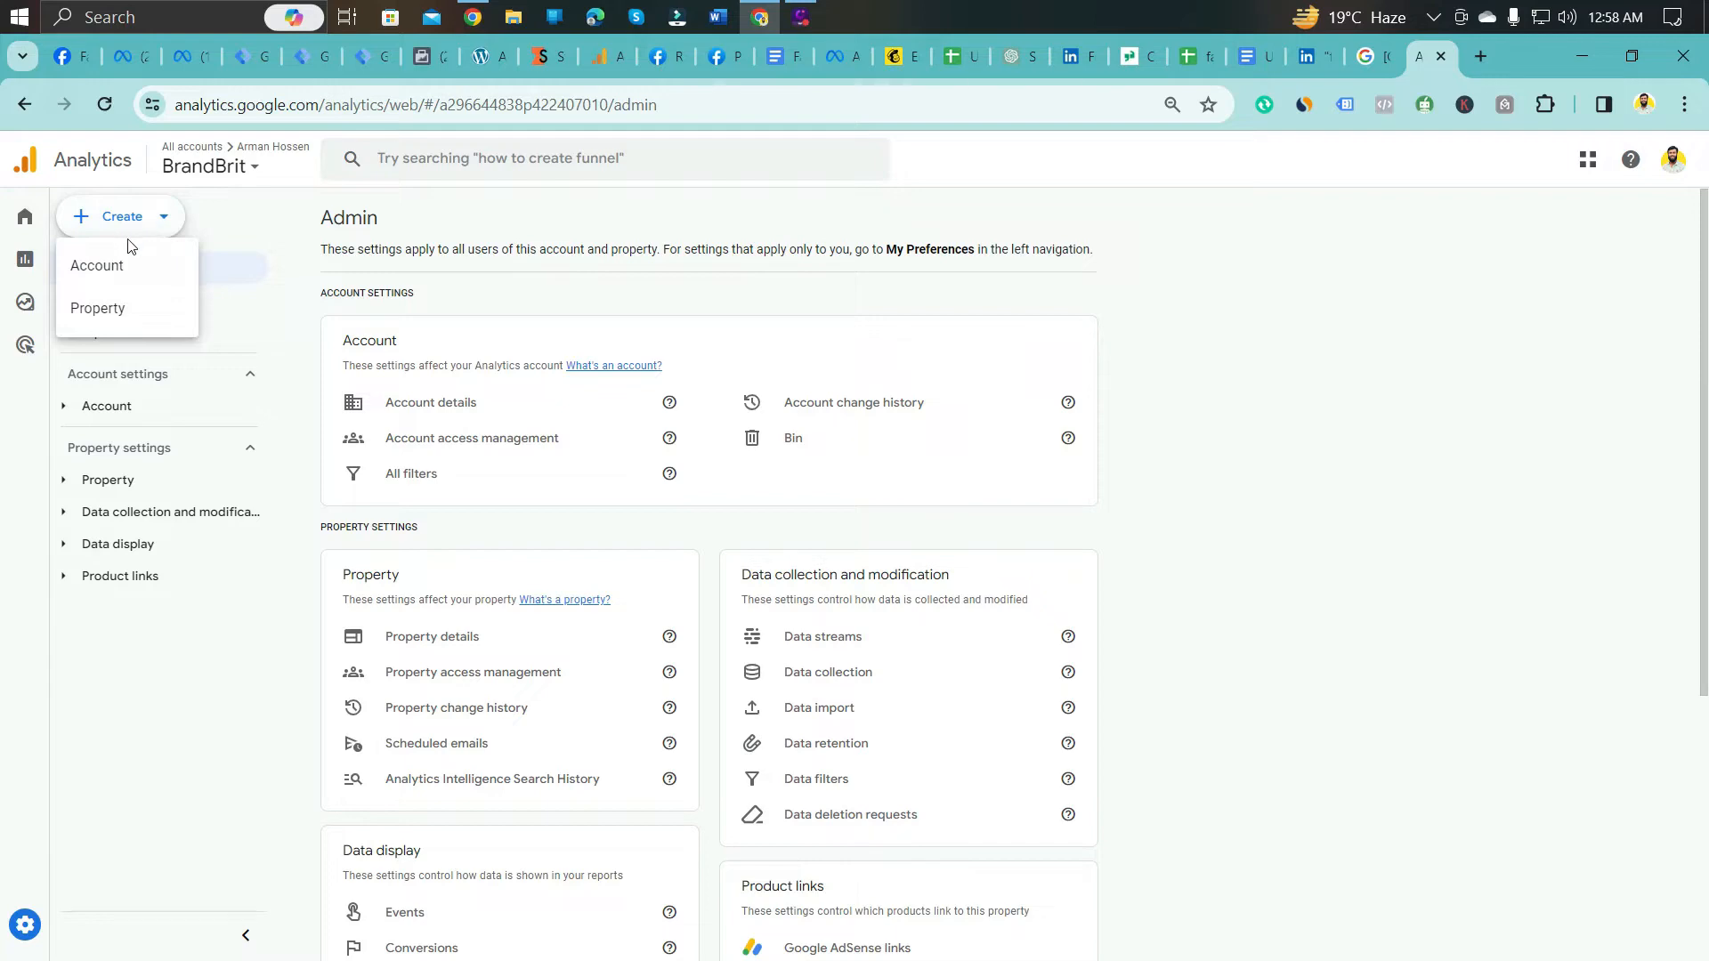
{"action": "left_click", "coordinate": [129, 264]}
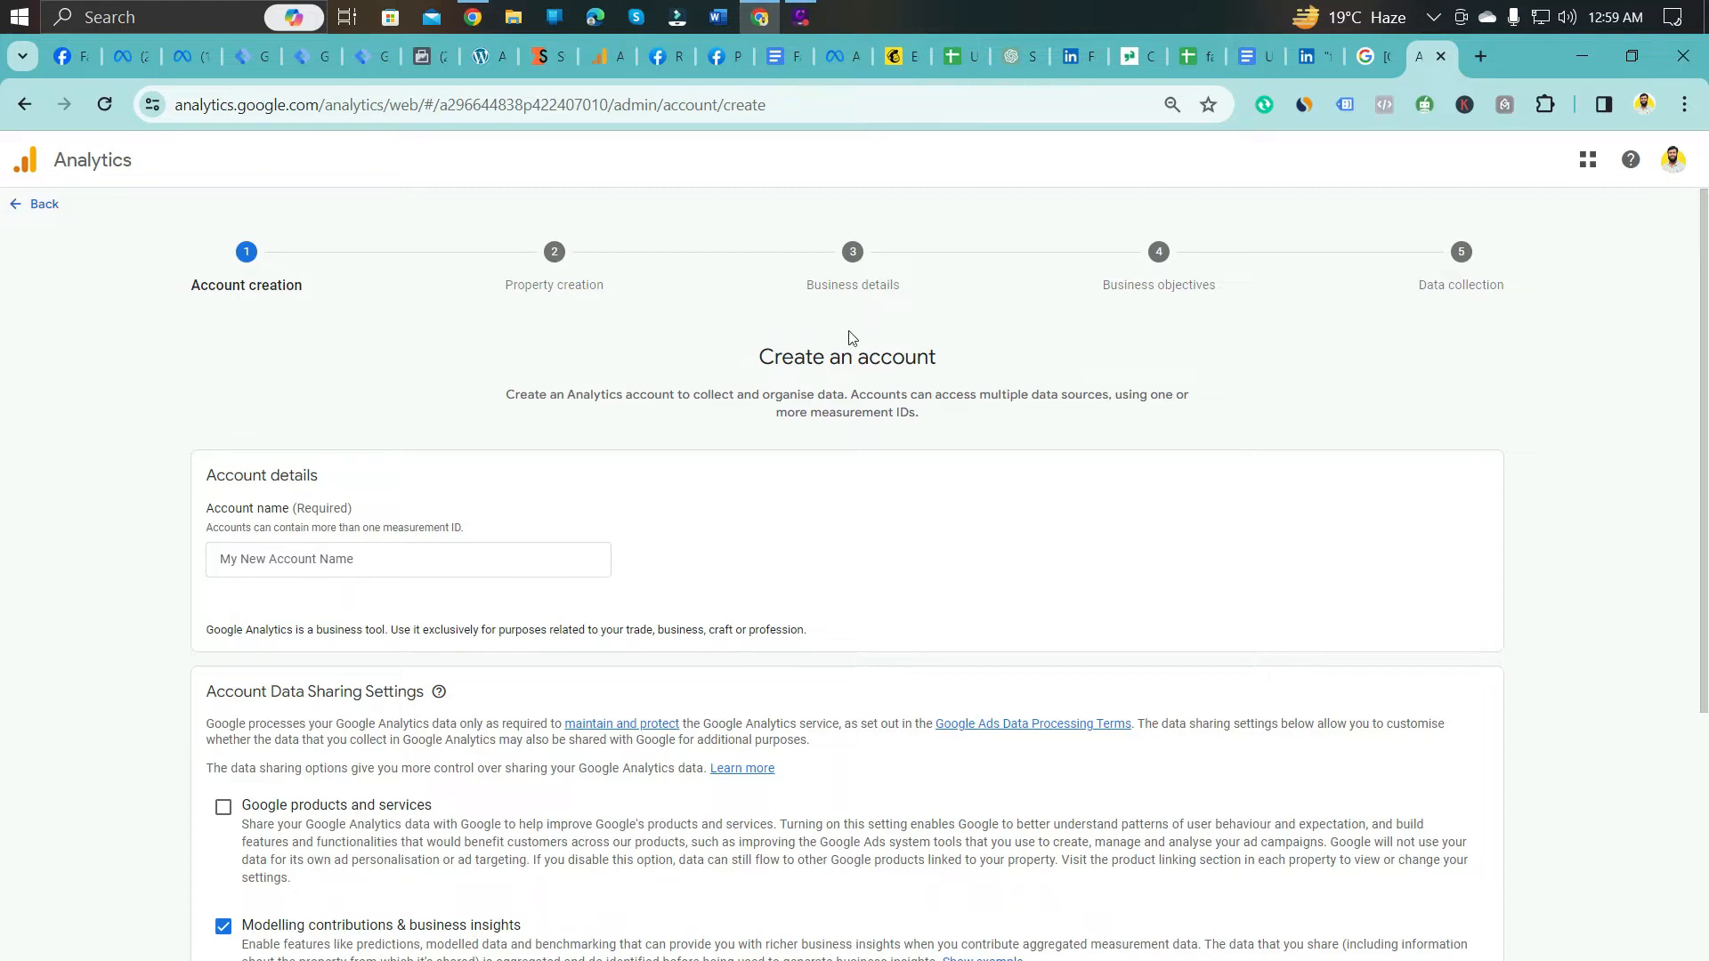
Step: Fill in the new account's name and continue to the Create a property step
{"action": "scroll", "coordinate": [801, 401], "scroll_direction": "down", "scroll_amount": 1}
{"action": "left_click", "coordinate": [288, 444]}
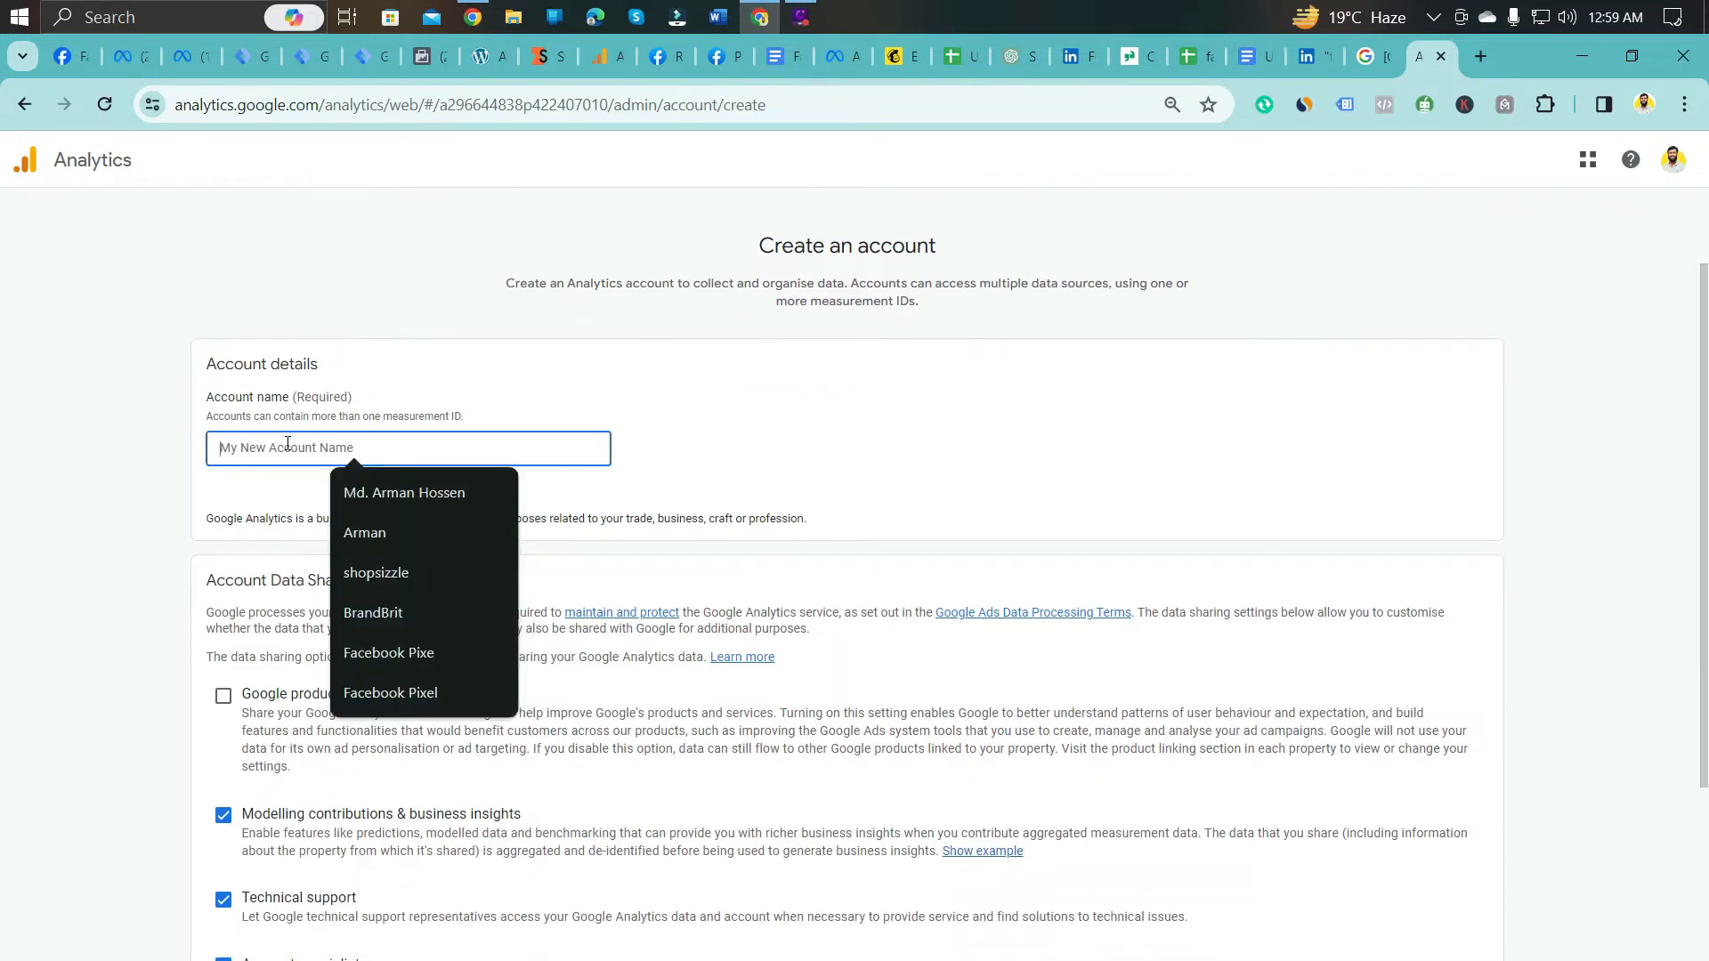
{"action": "type", "text": "A"}
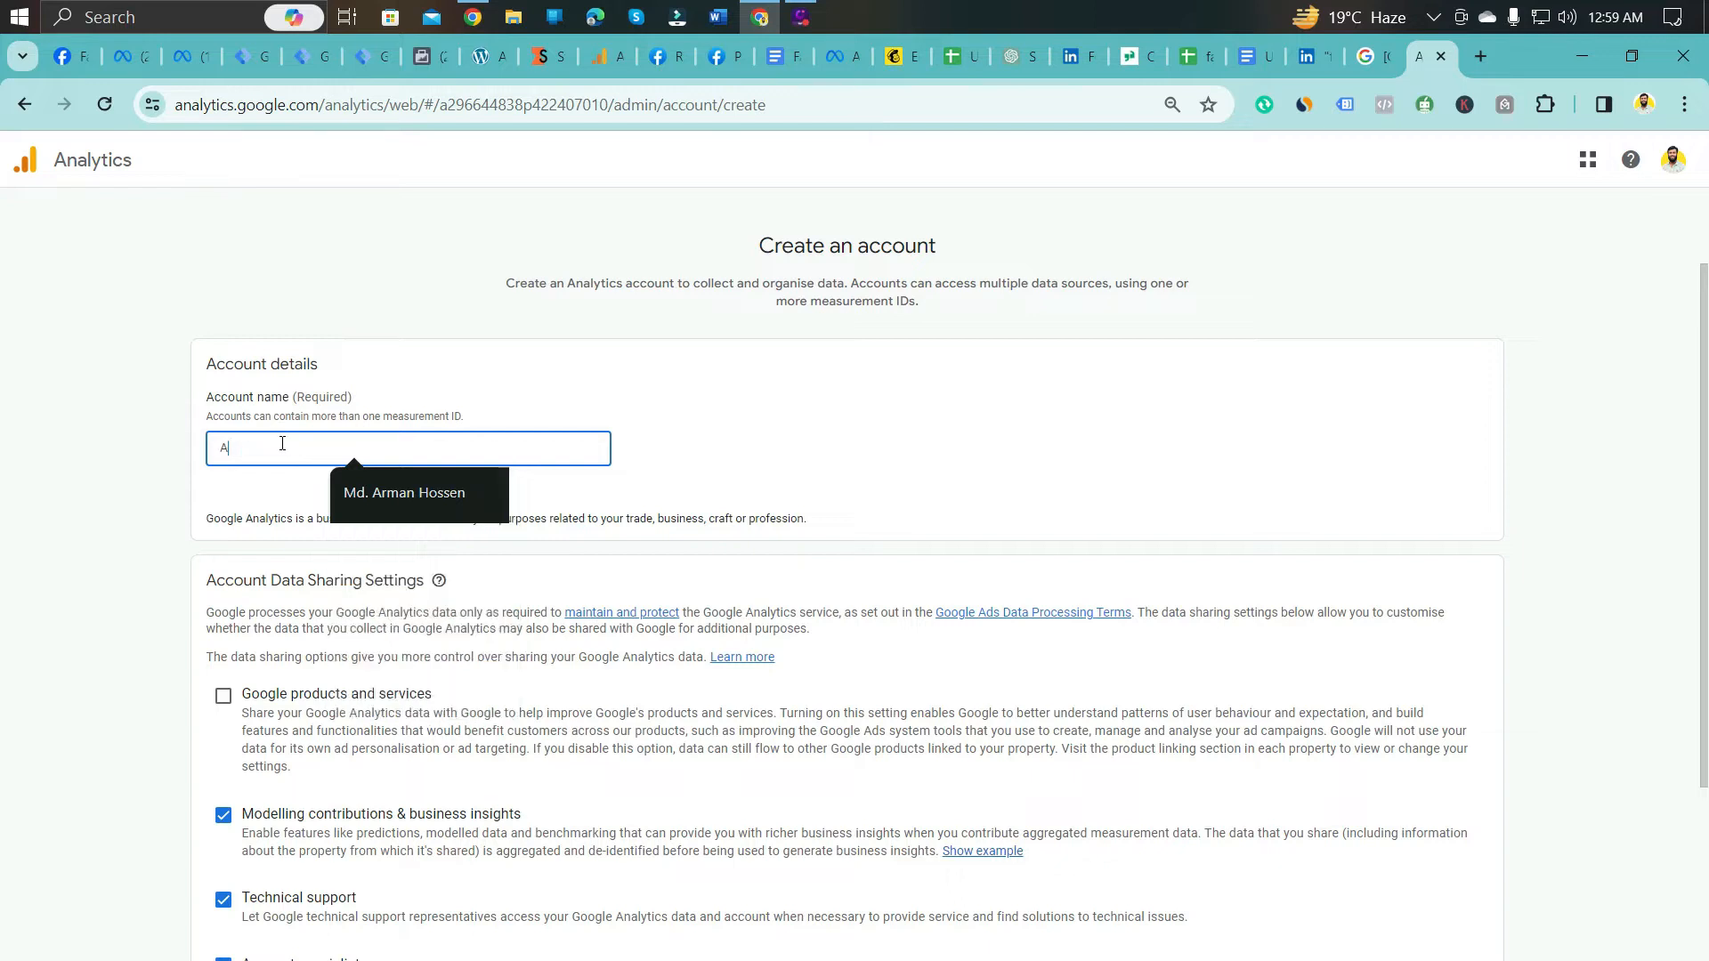
{"action": "type", "text": "rman Hossen 2"}
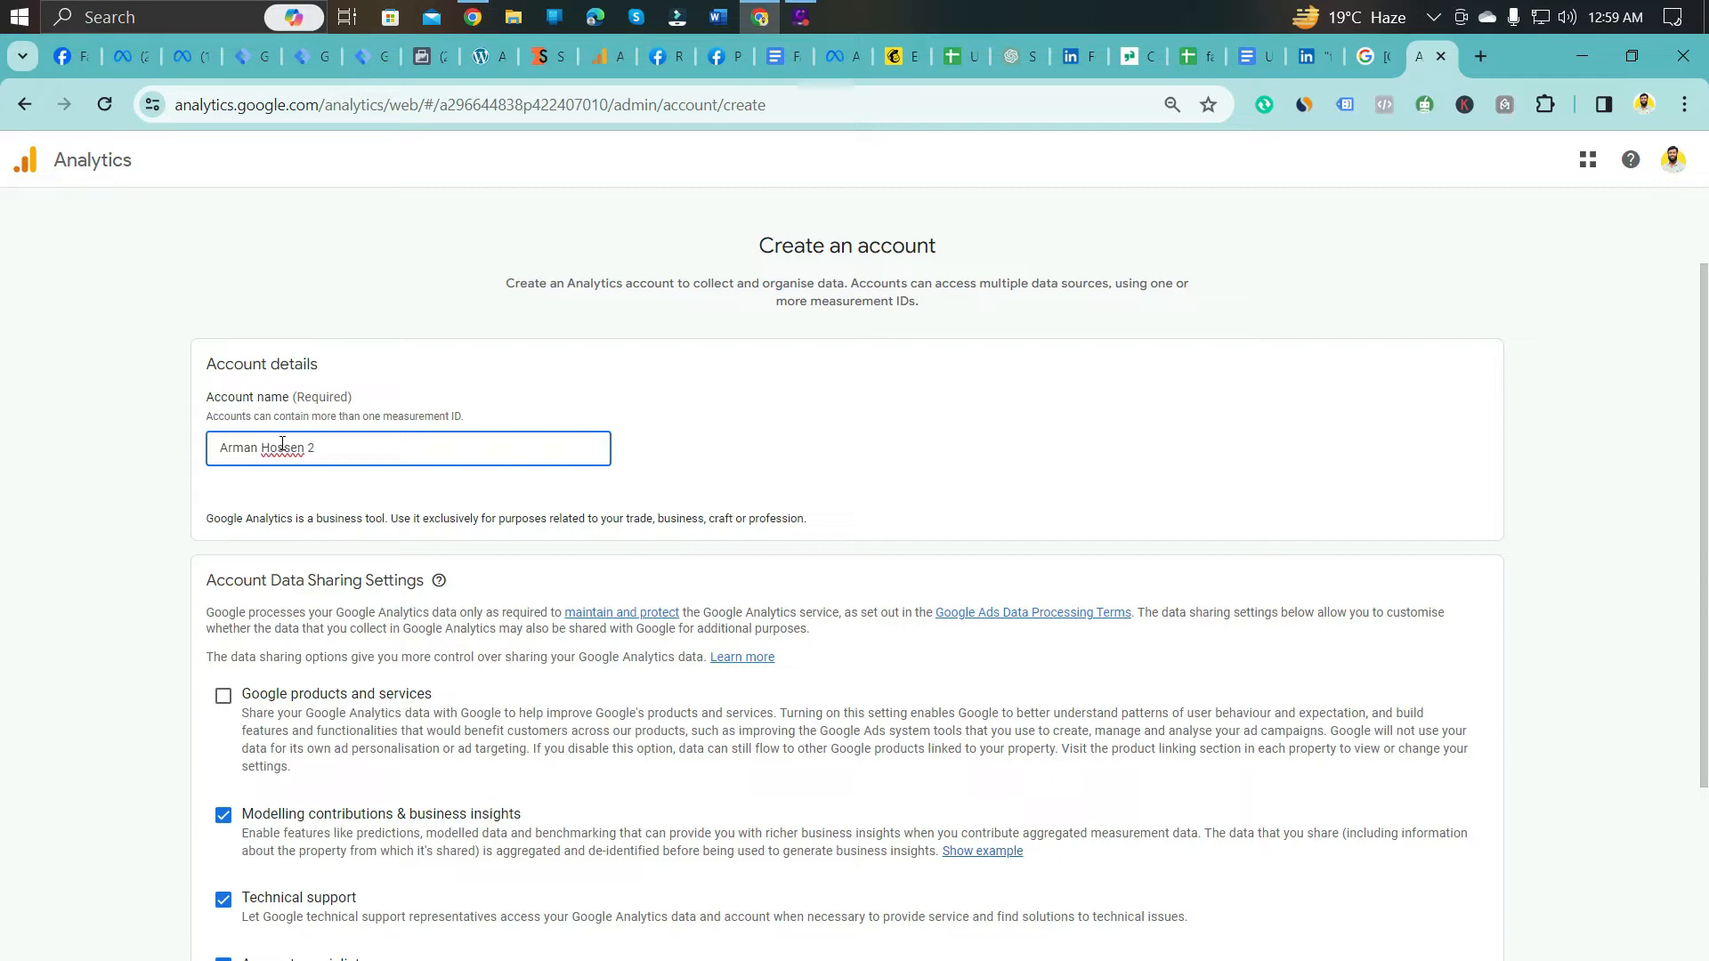
{"action": "scroll", "coordinate": [359, 573], "scroll_direction": "down", "scroll_amount": 3}
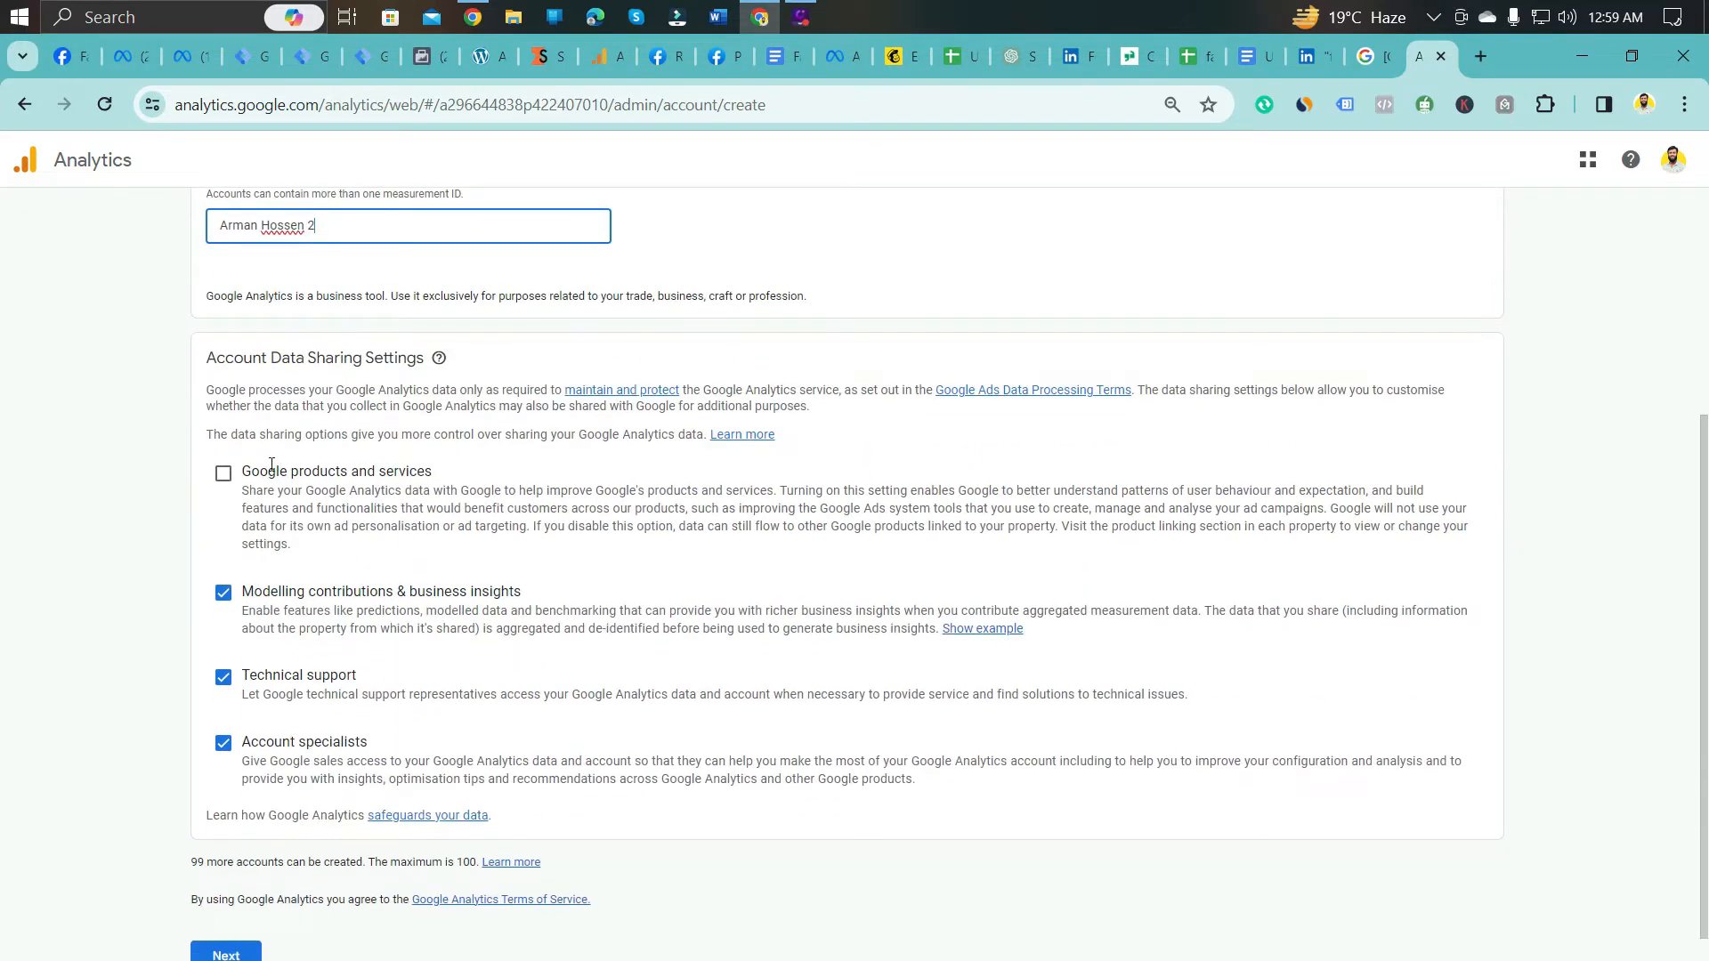
{"action": "scroll", "coordinate": [215, 606], "scroll_direction": "down", "scroll_amount": 1}
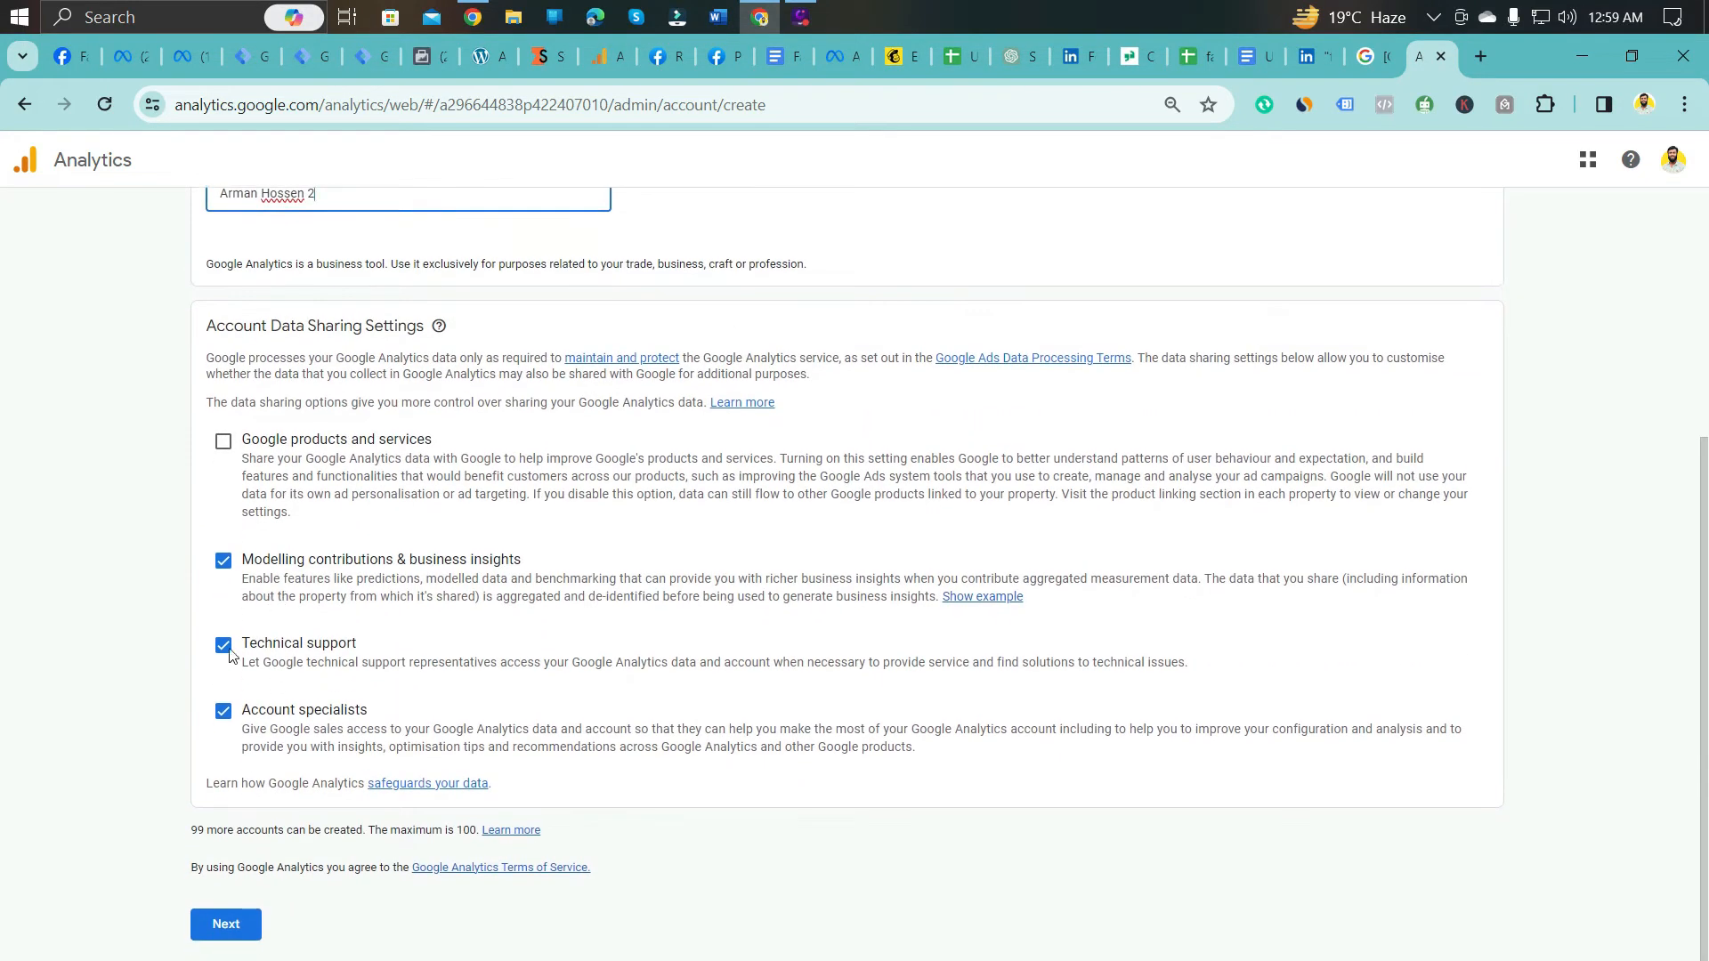
{"action": "left_click", "coordinate": [233, 929]}
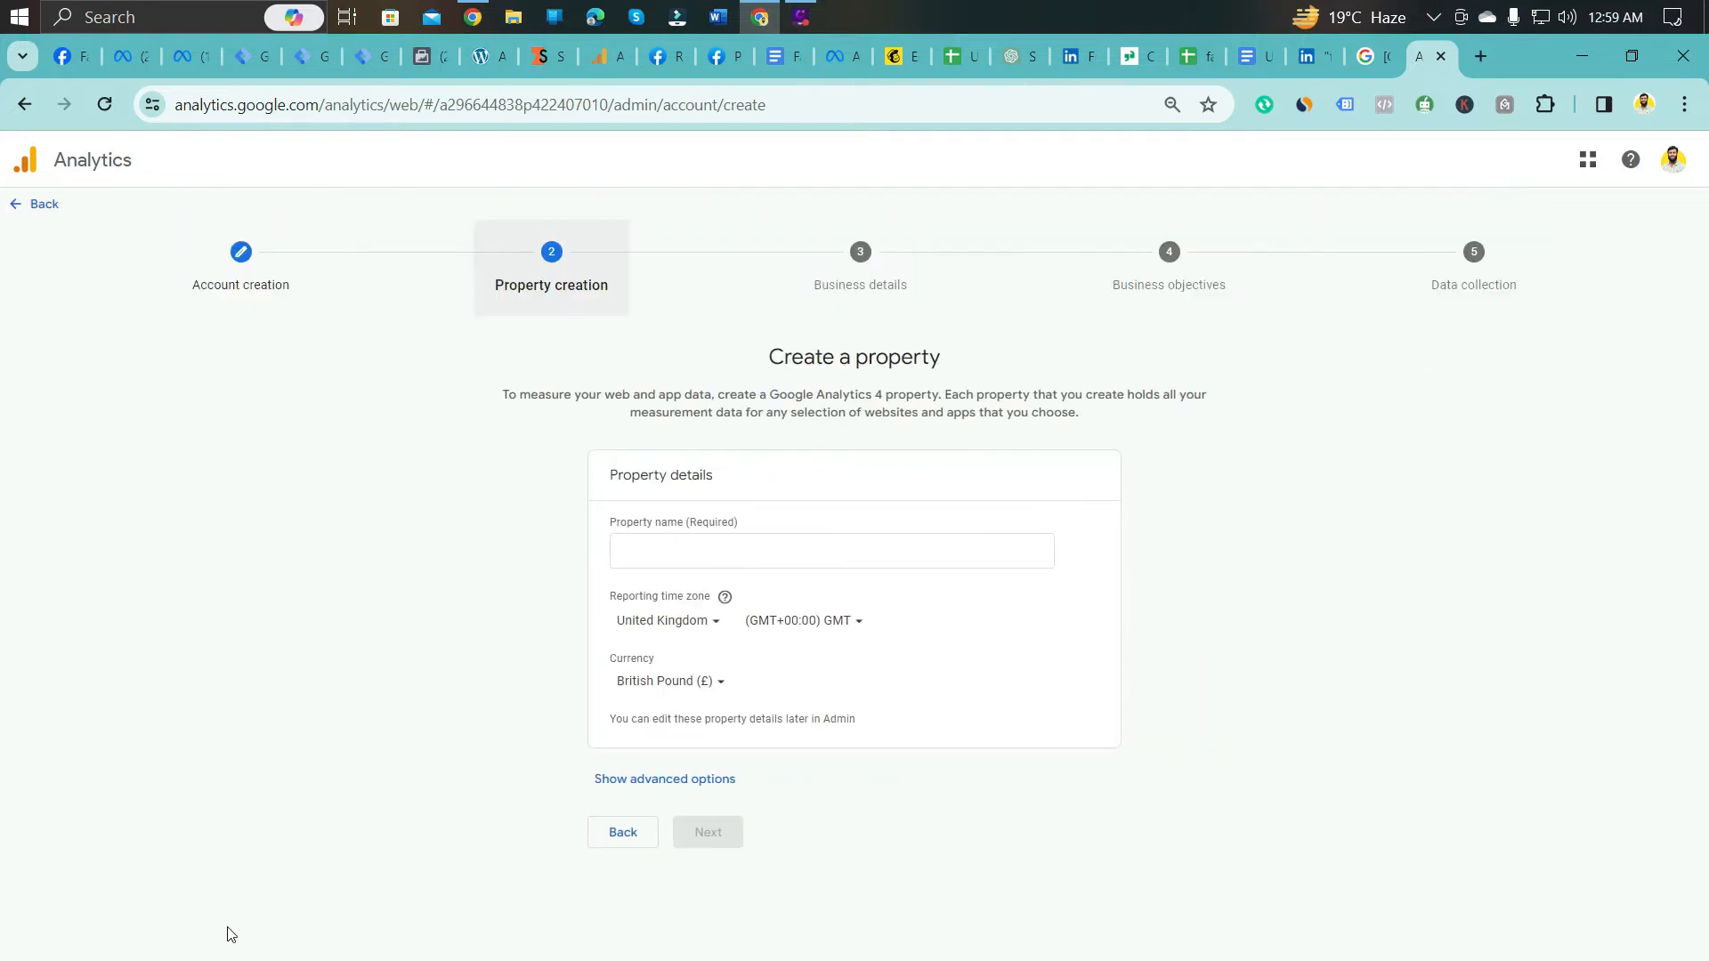
Step: Name the property 'Demo' and set the reporting time zone country to Bangladesh
{"action": "left_click", "coordinate": [673, 553]}
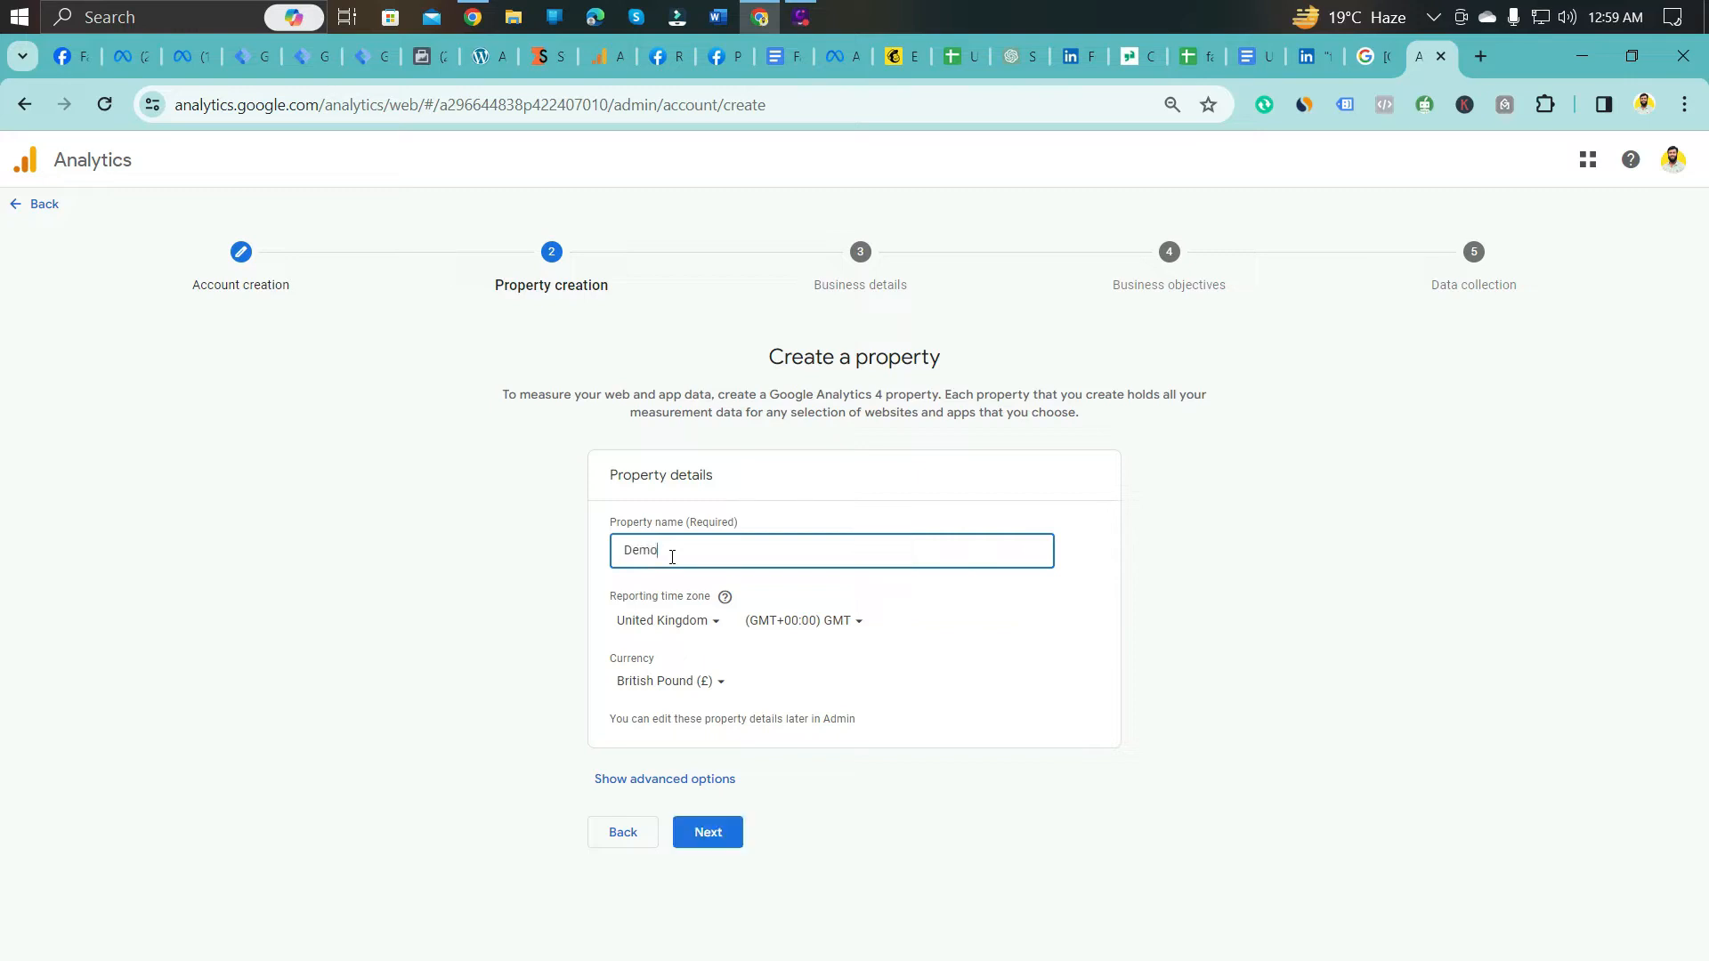
{"action": "left_click", "coordinate": [711, 621]}
{"action": "scroll", "coordinate": [702, 453], "scroll_direction": "down", "scroll_amount": 6}
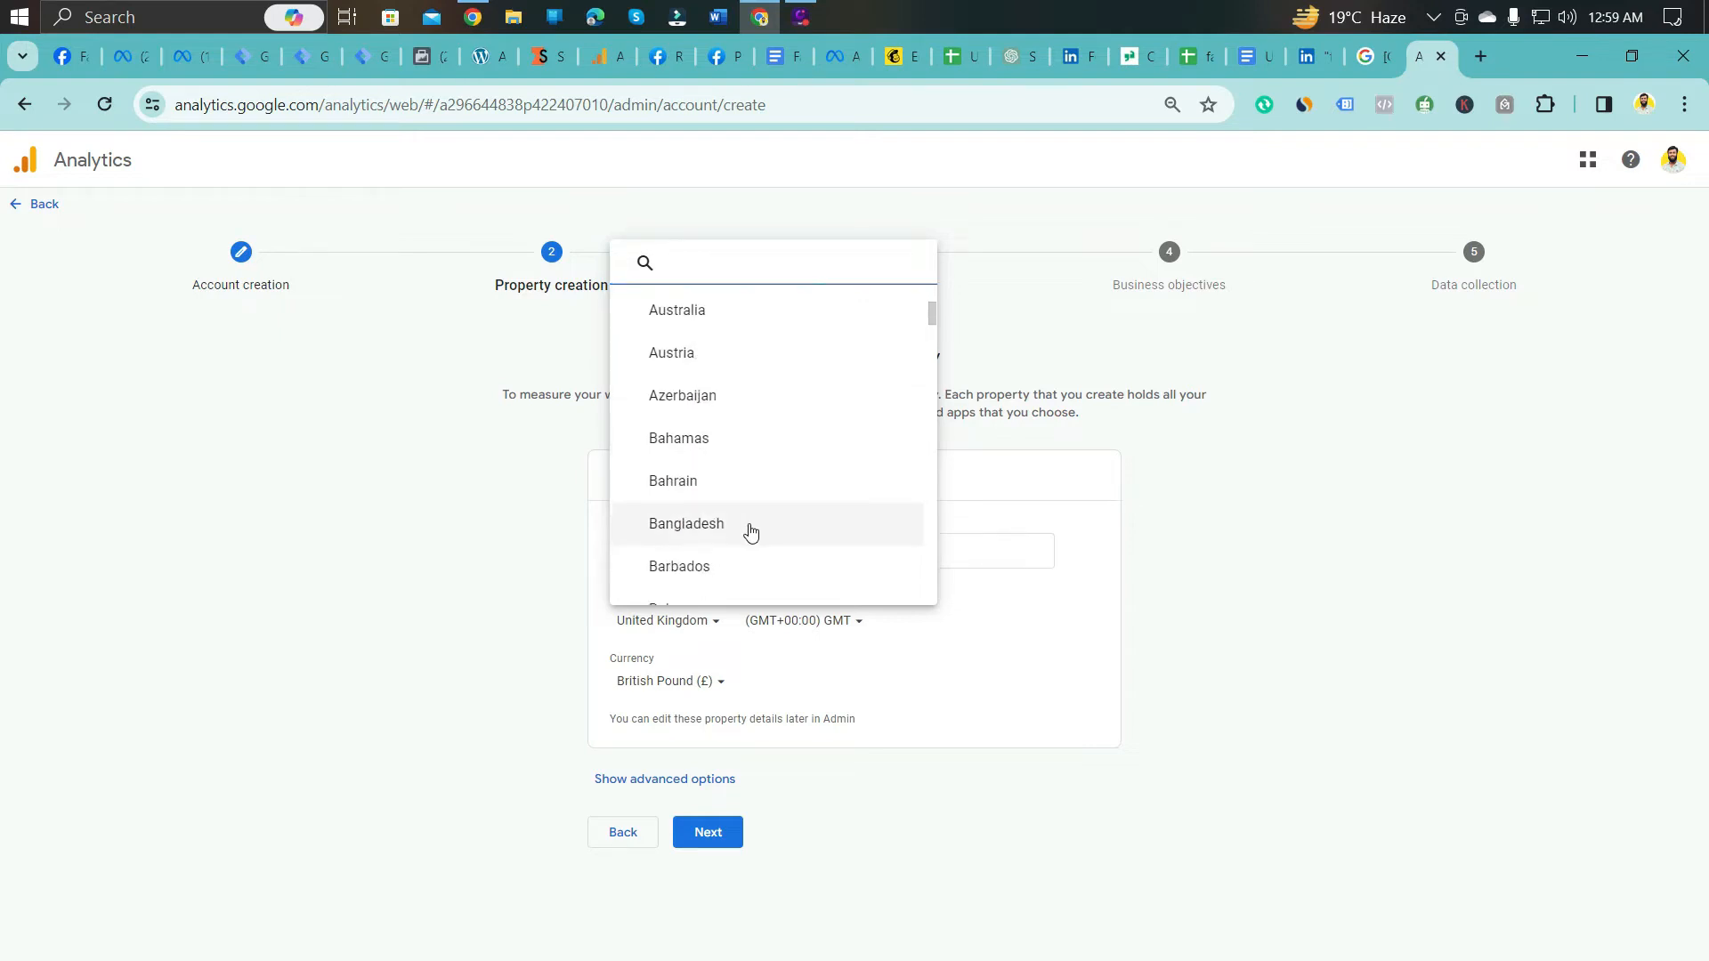
{"action": "left_click", "coordinate": [748, 528]}
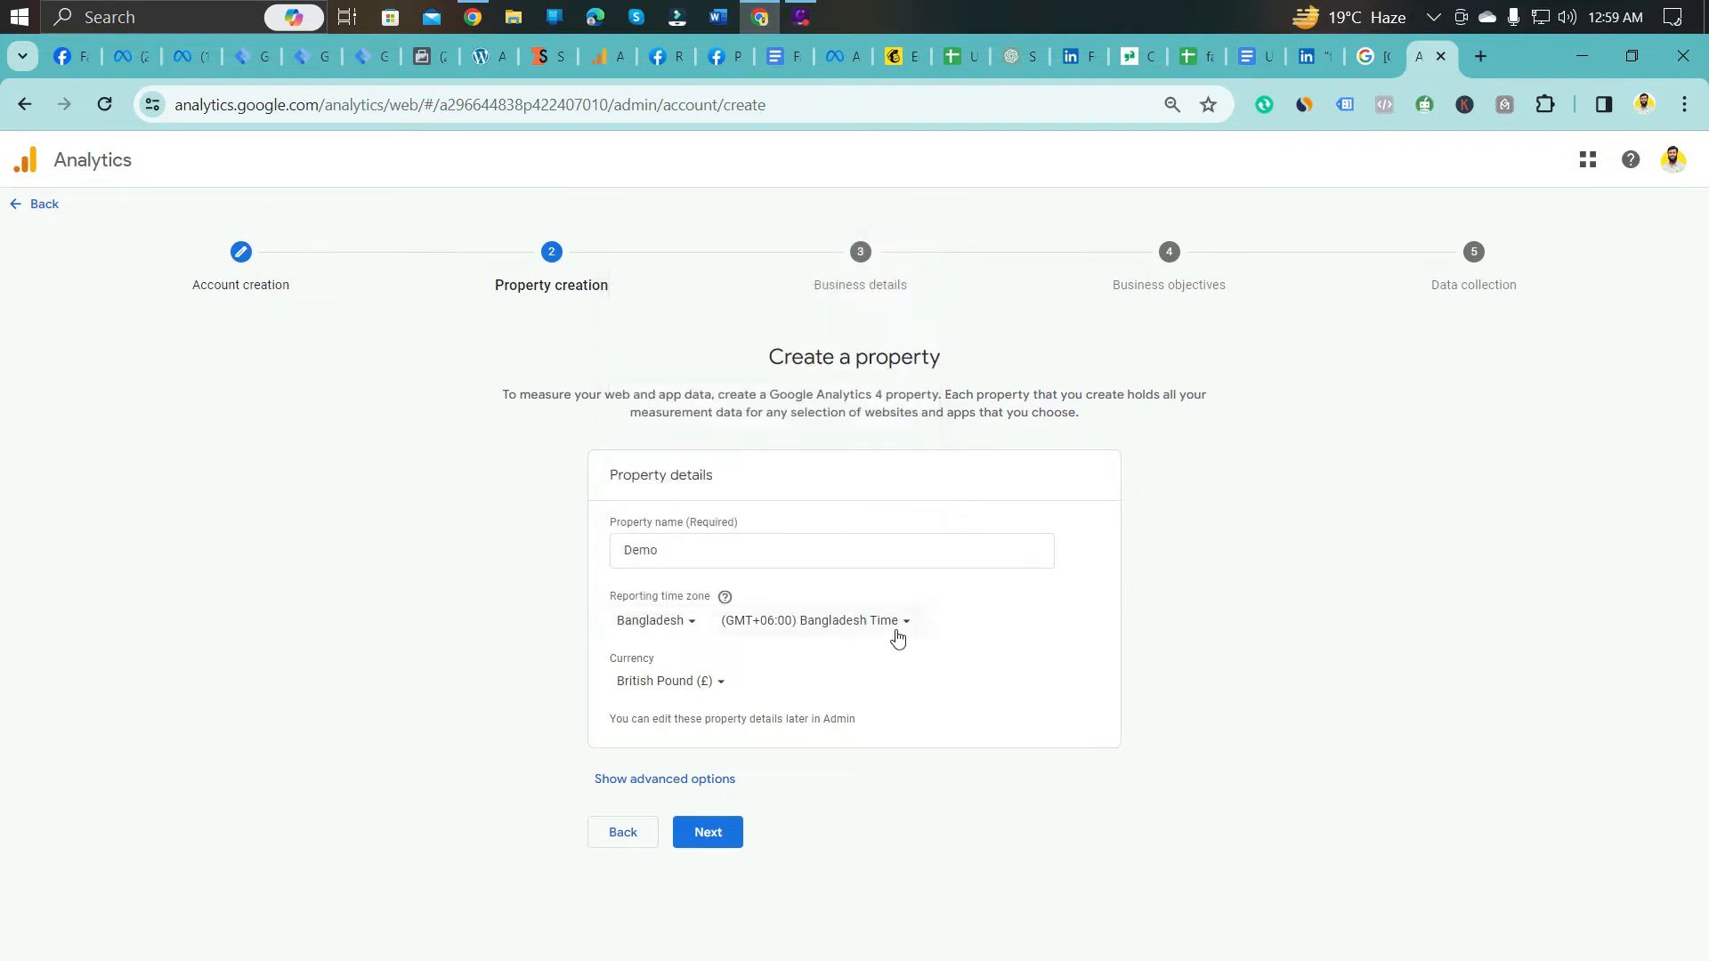
Step: Choose Bangladeshi Taka as the property currency and continue
{"action": "left_click", "coordinate": [721, 685]}
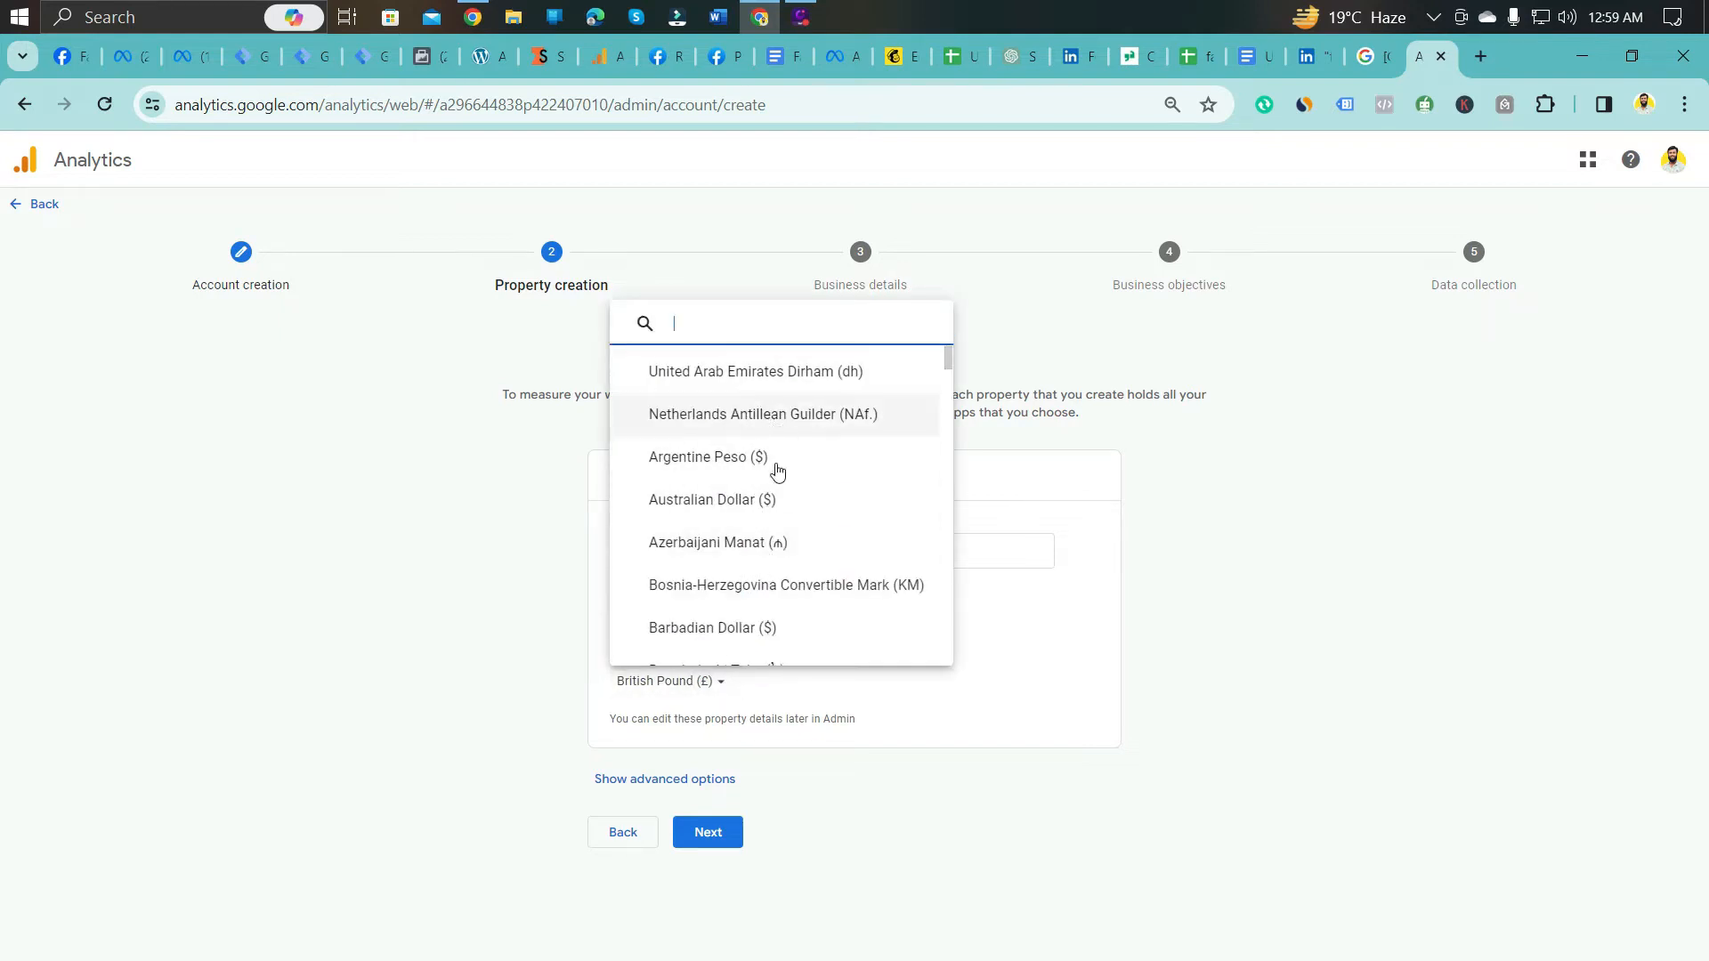
{"action": "scroll", "coordinate": [772, 454], "scroll_direction": "down", "scroll_amount": 3}
{"action": "scroll", "coordinate": [768, 507], "scroll_direction": "up", "scroll_amount": 3}
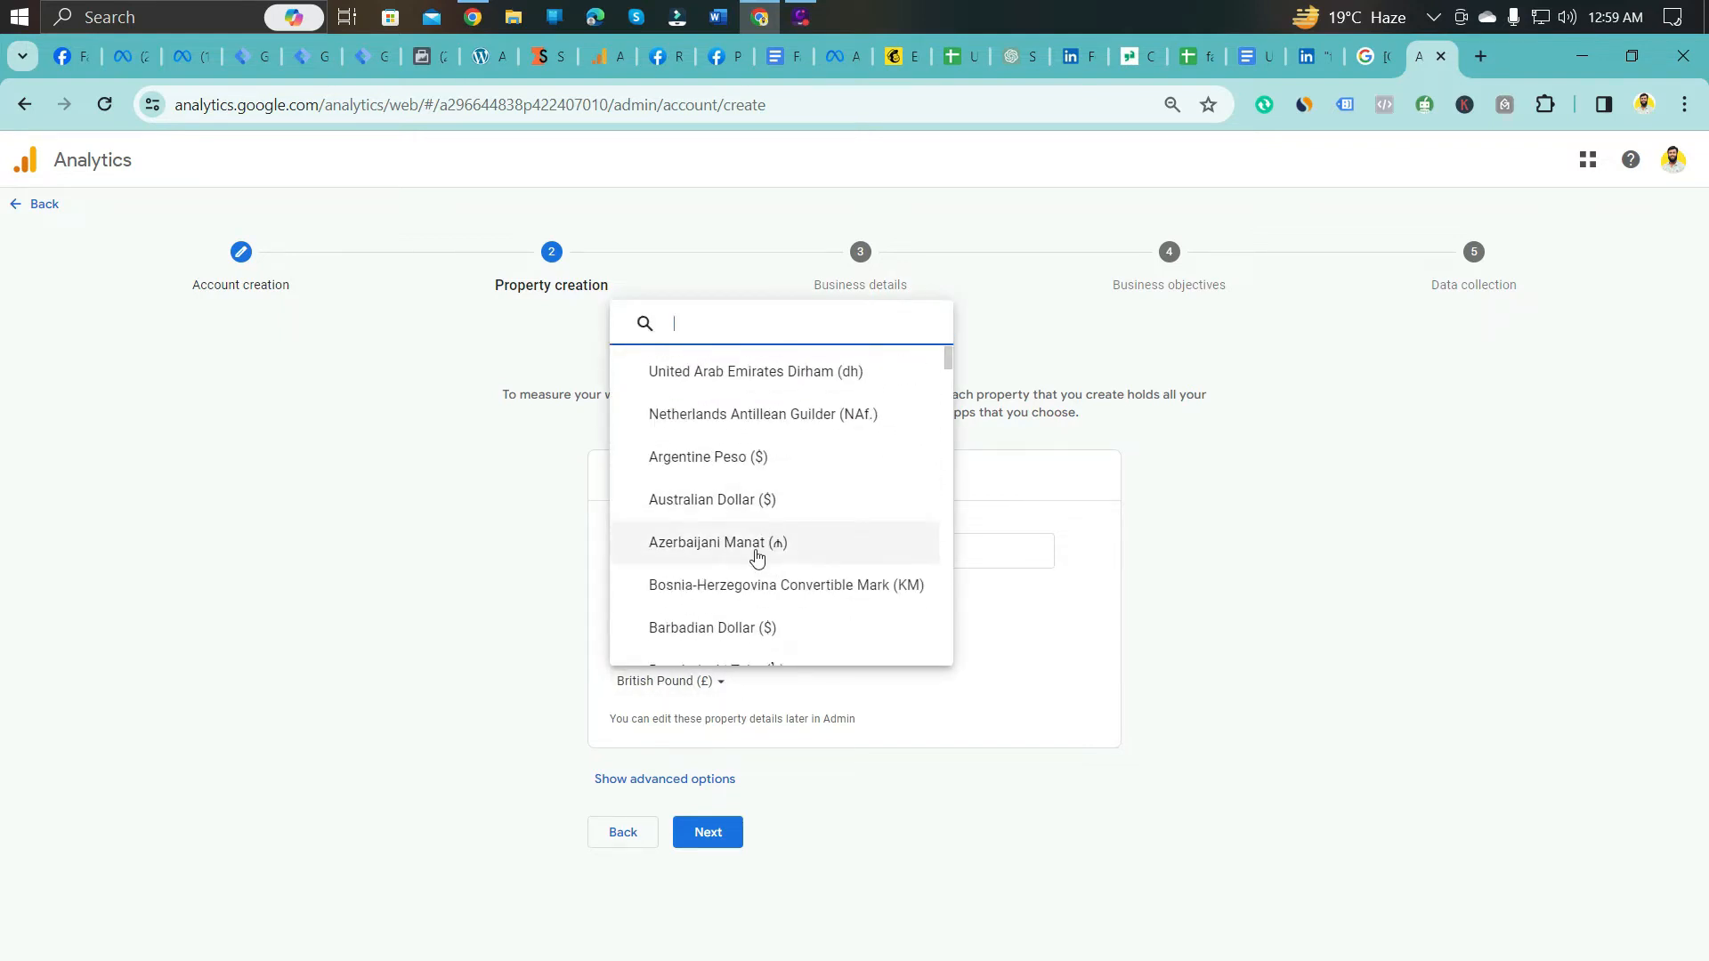
{"action": "scroll", "coordinate": [776, 538], "scroll_direction": "down", "scroll_amount": 3}
{"action": "scroll", "coordinate": [780, 541], "scroll_direction": "up", "scroll_amount": 3}
{"action": "scroll", "coordinate": [765, 552], "scroll_direction": "down", "scroll_amount": 10}
{"action": "scroll", "coordinate": [766, 564], "scroll_direction": "up", "scroll_amount": 5}
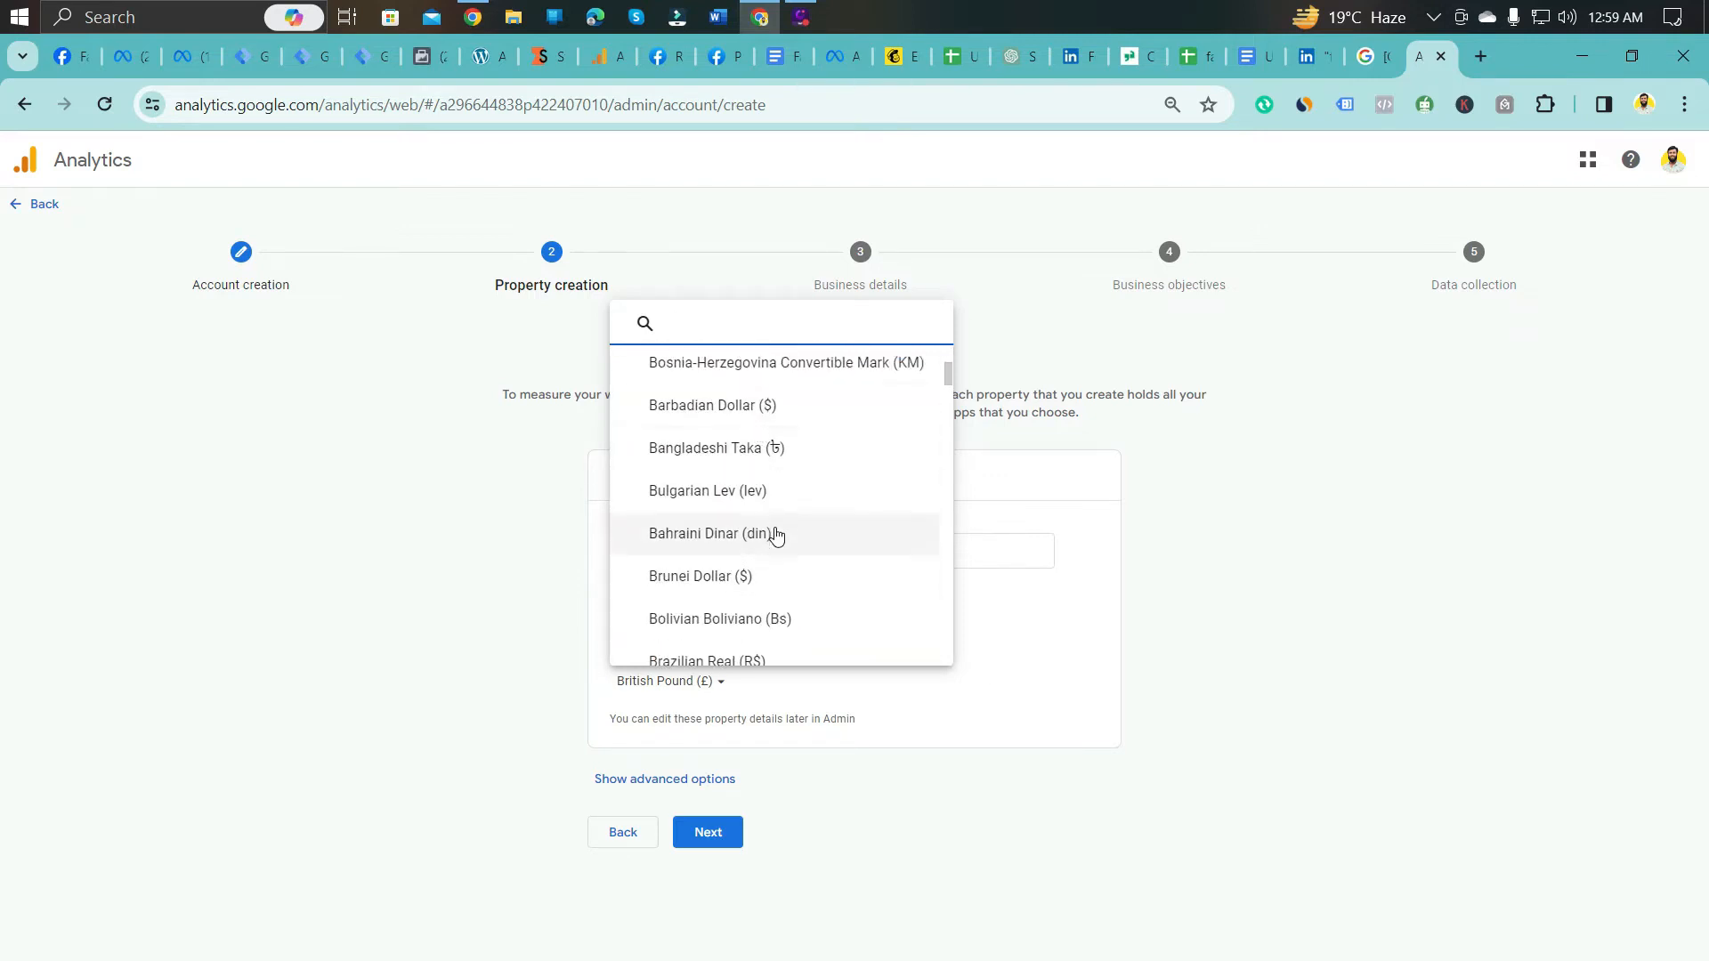
{"action": "left_click", "coordinate": [769, 452]}
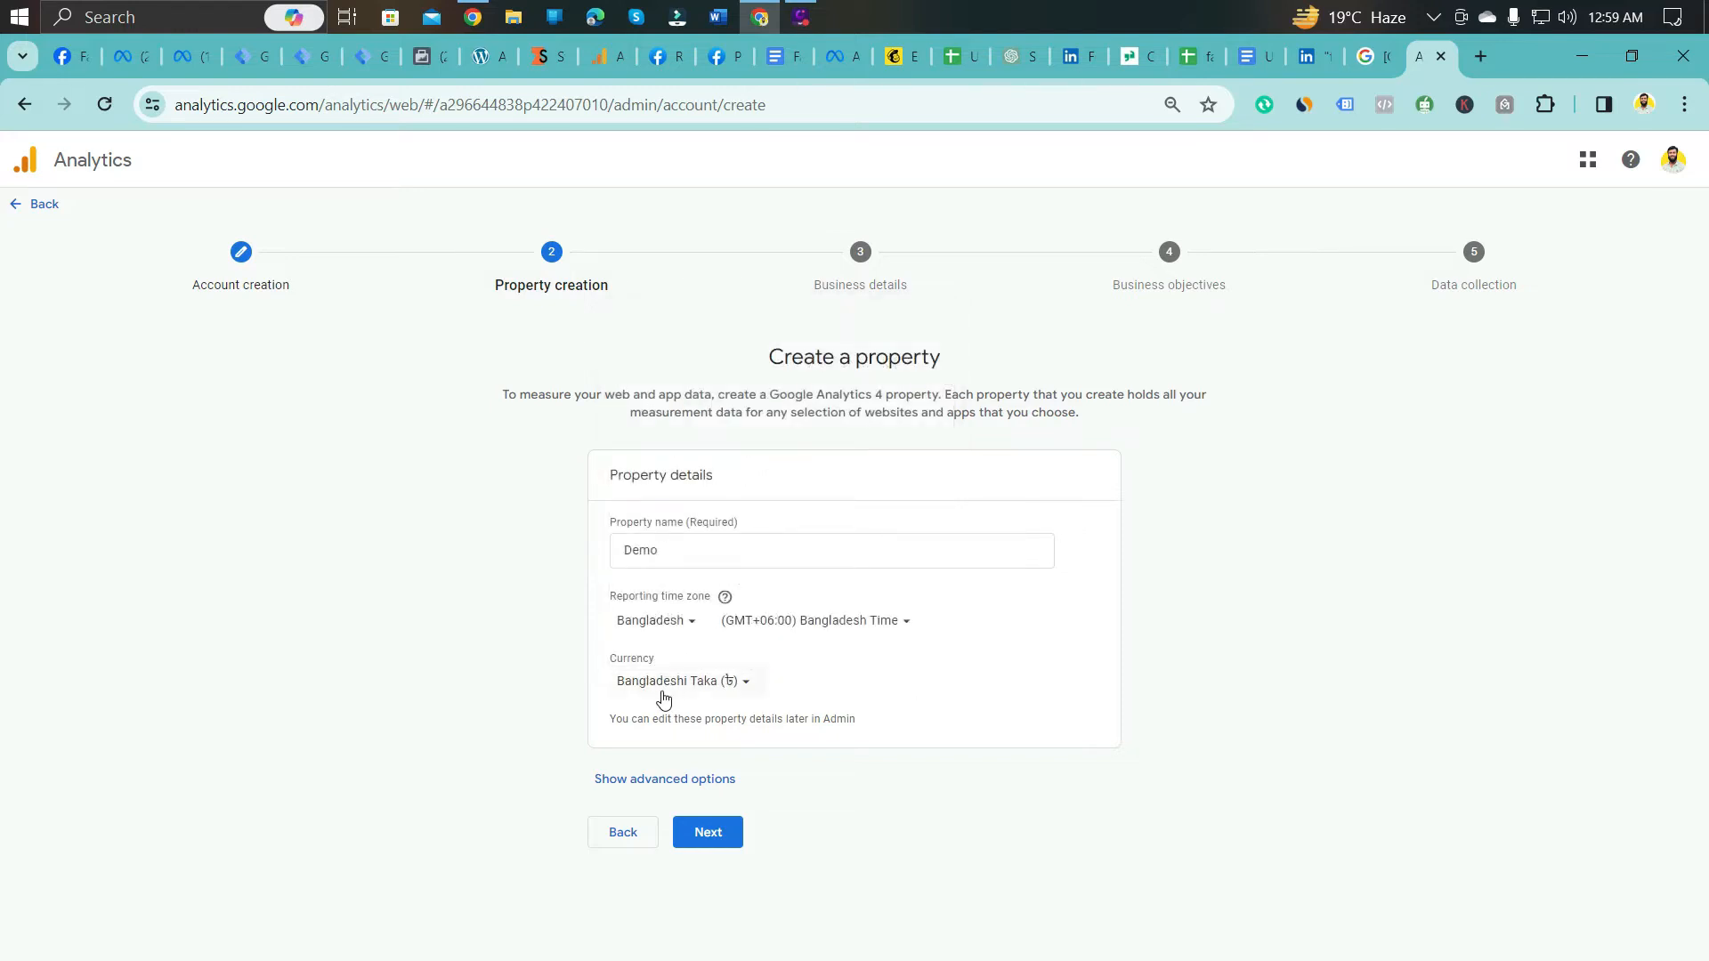
{"action": "left_click", "coordinate": [725, 828]}
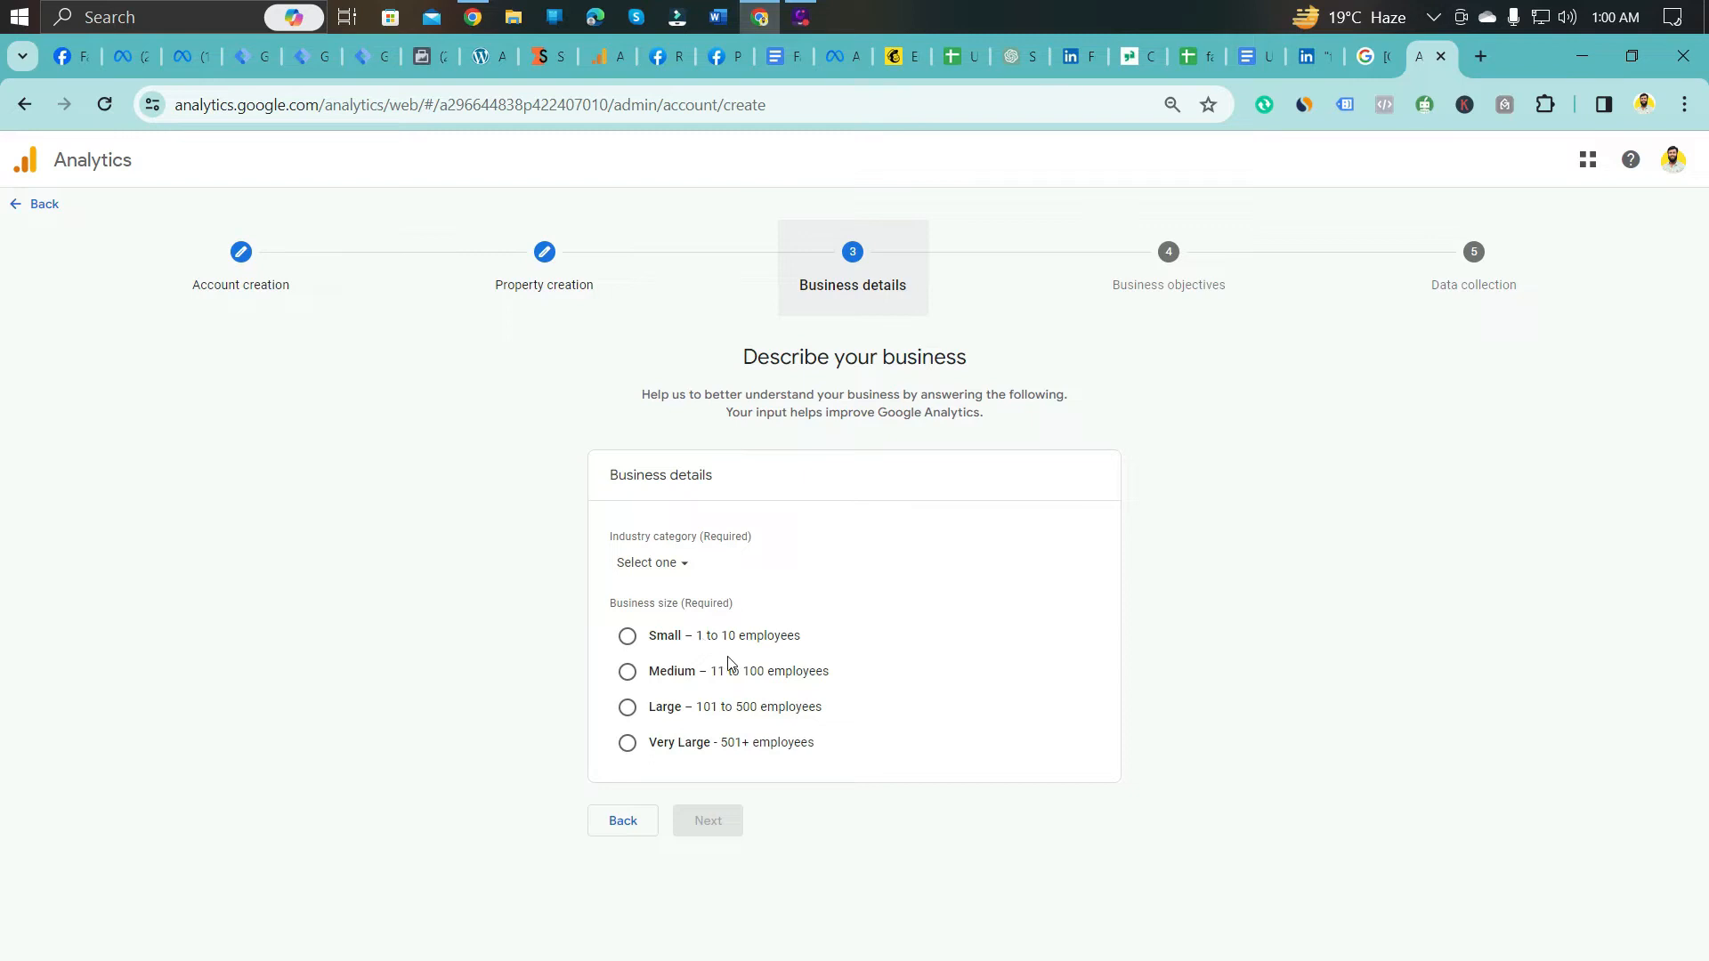
Step: Set the business size to Small and the industry to Business & industrial, then continue
{"action": "left_click", "coordinate": [629, 638]}
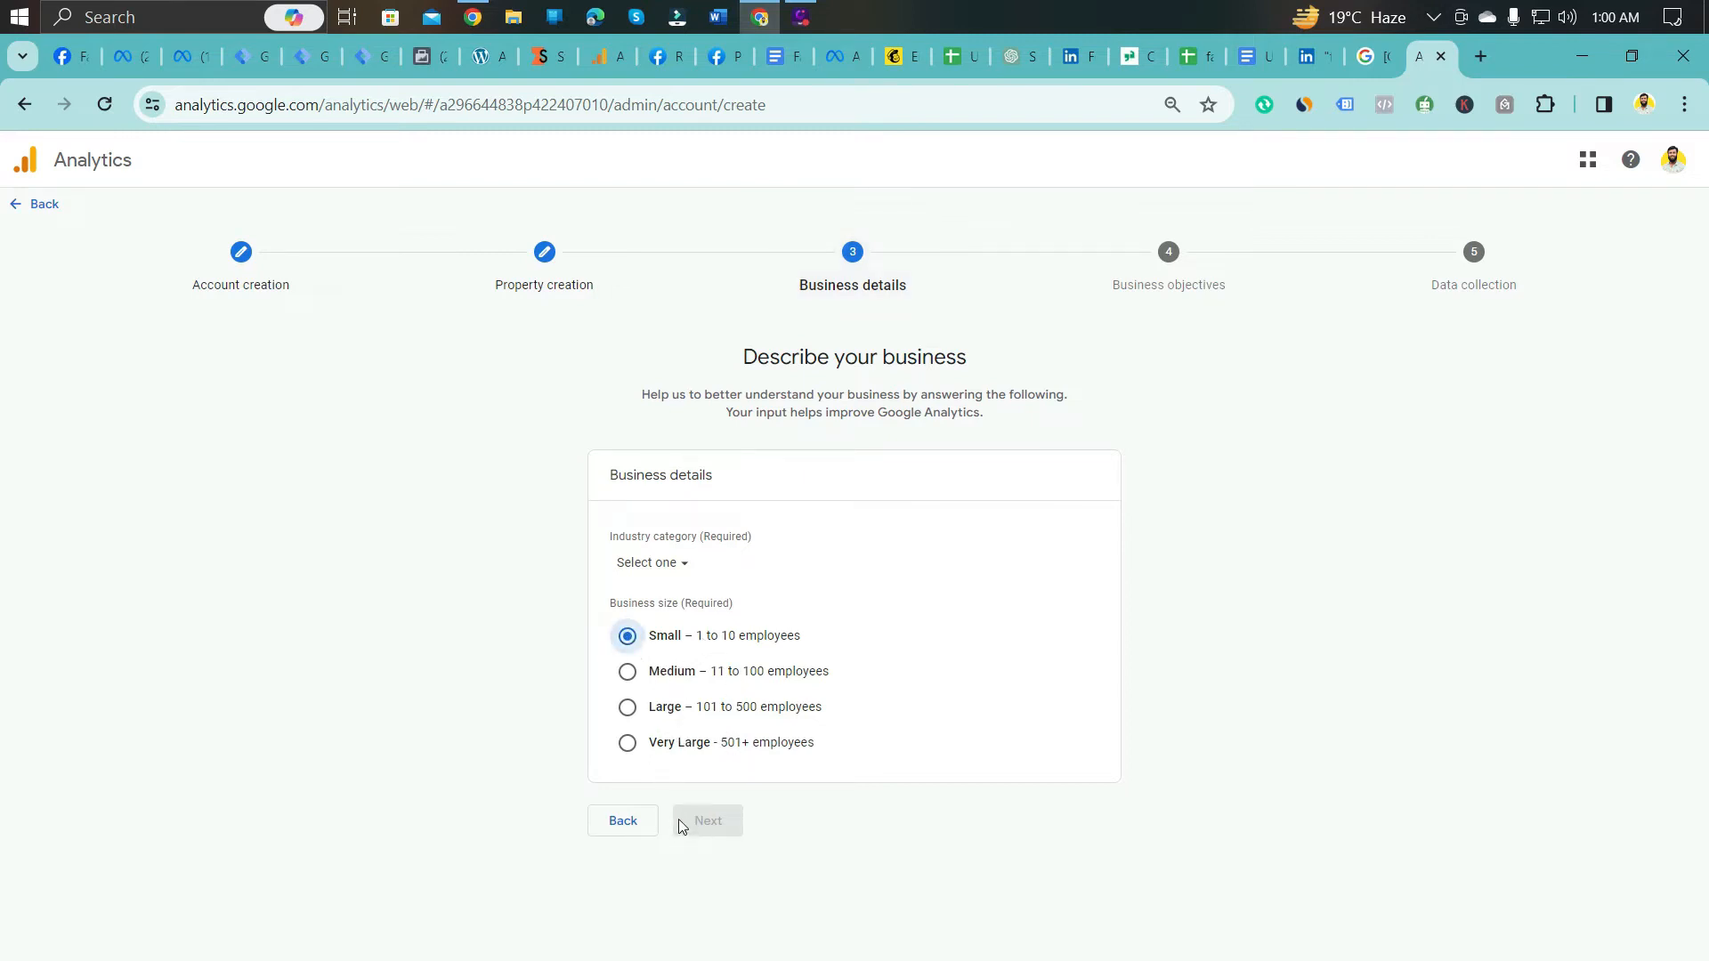
{"action": "left_click", "coordinate": [668, 564]}
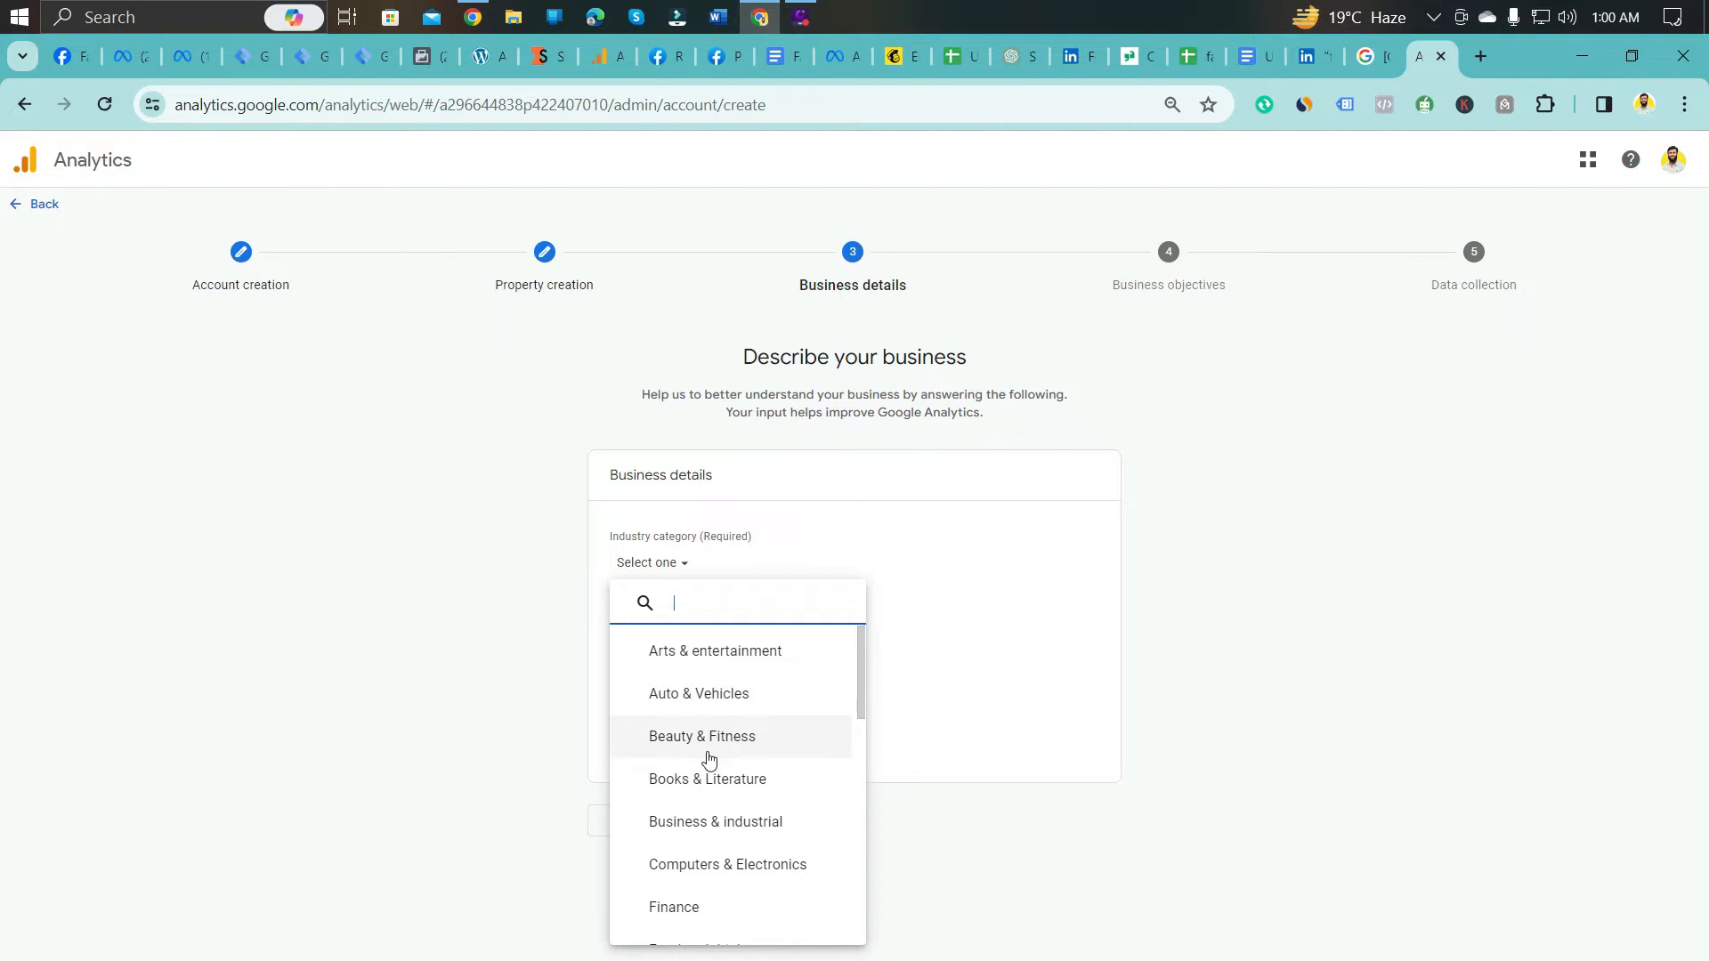
{"action": "left_click", "coordinate": [723, 835]}
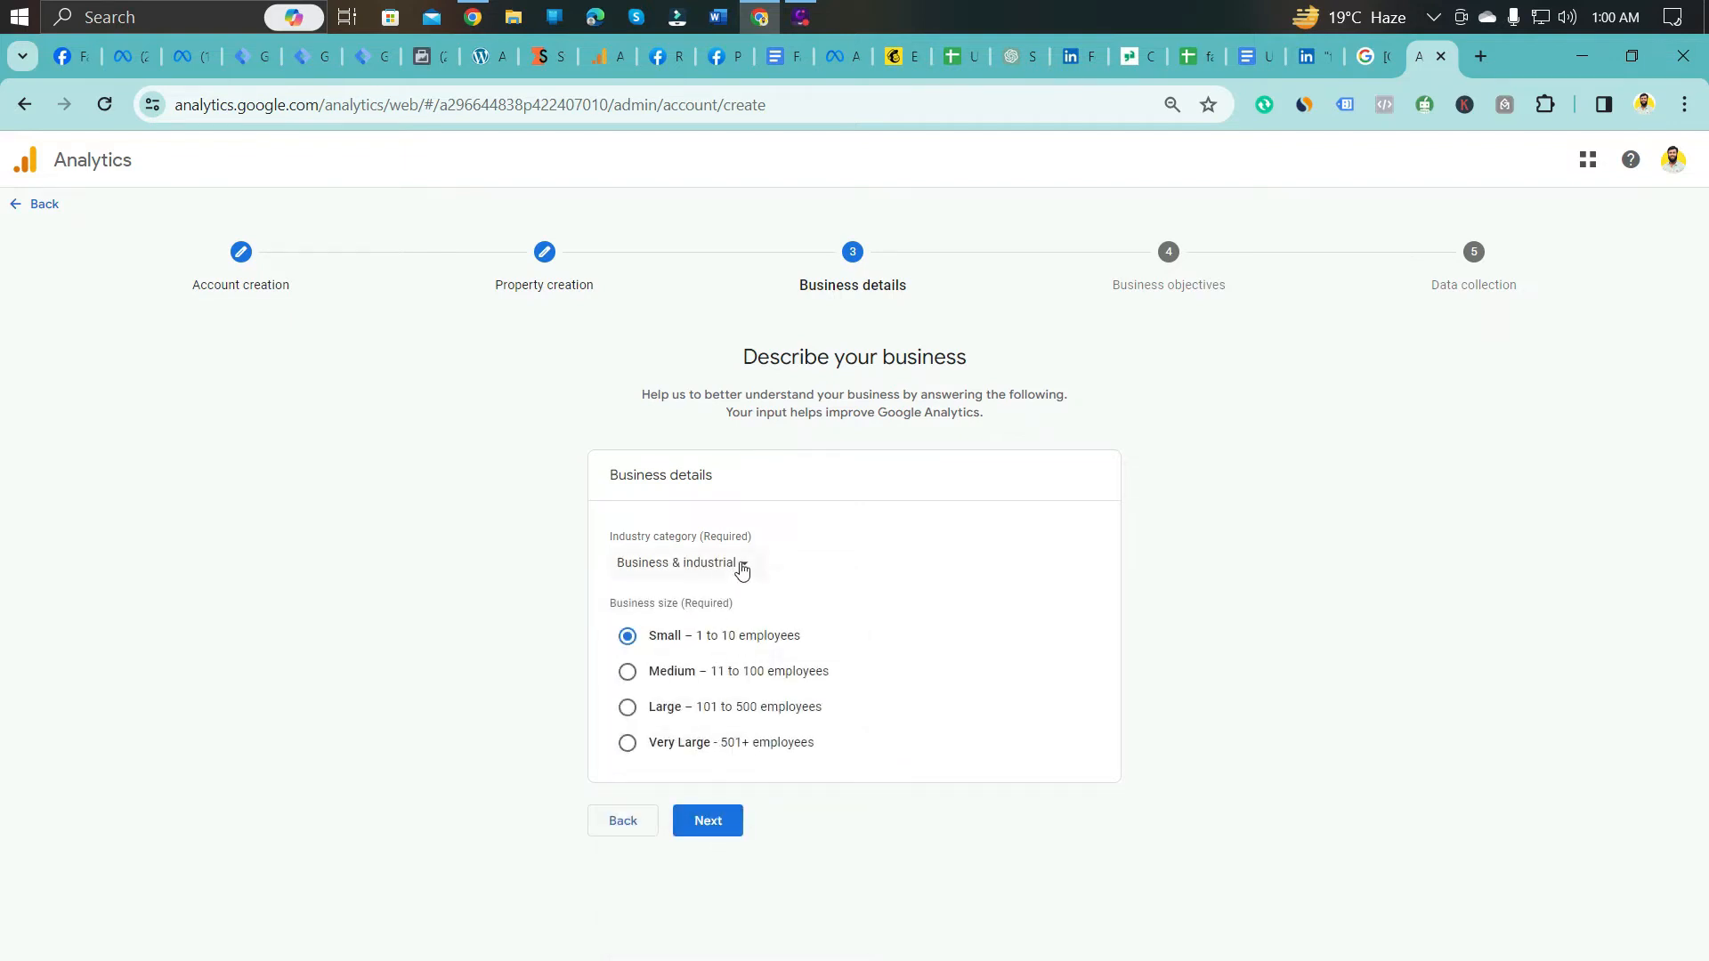
{"action": "left_click", "coordinate": [726, 829]}
{"action": "scroll", "coordinate": [583, 518], "scroll_direction": "down", "scroll_amount": 1}
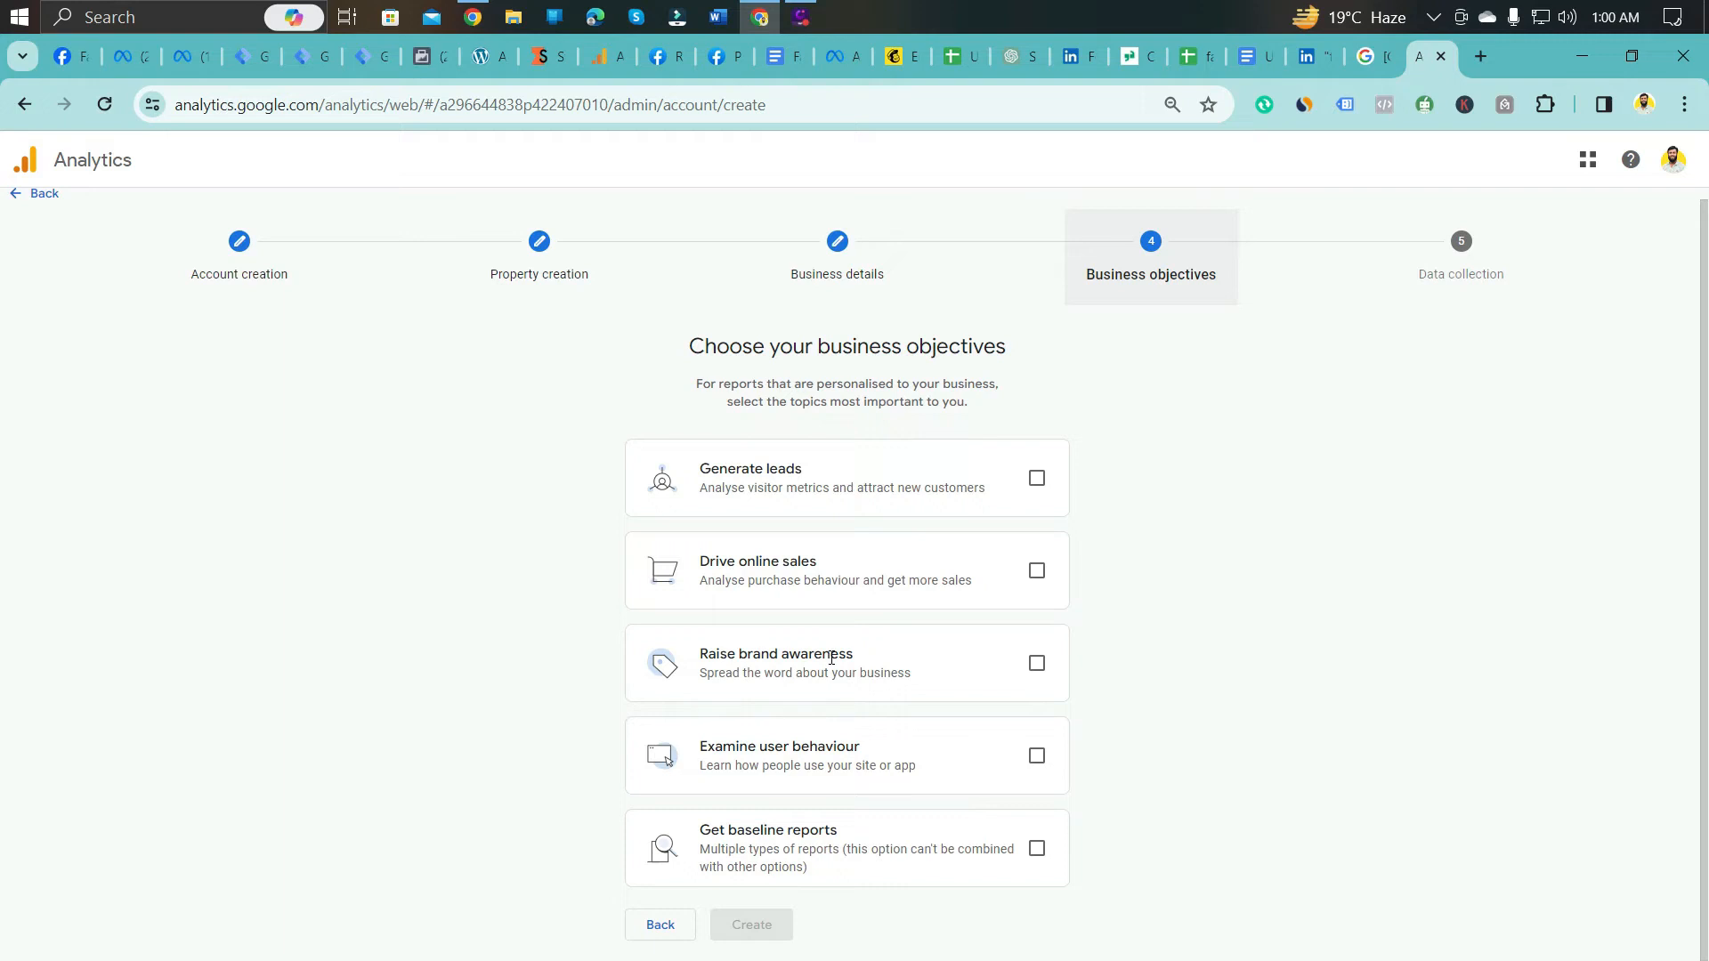
Step: Leave Generate leads as the only business objective and submit with Create
{"action": "left_click", "coordinate": [1037, 479]}
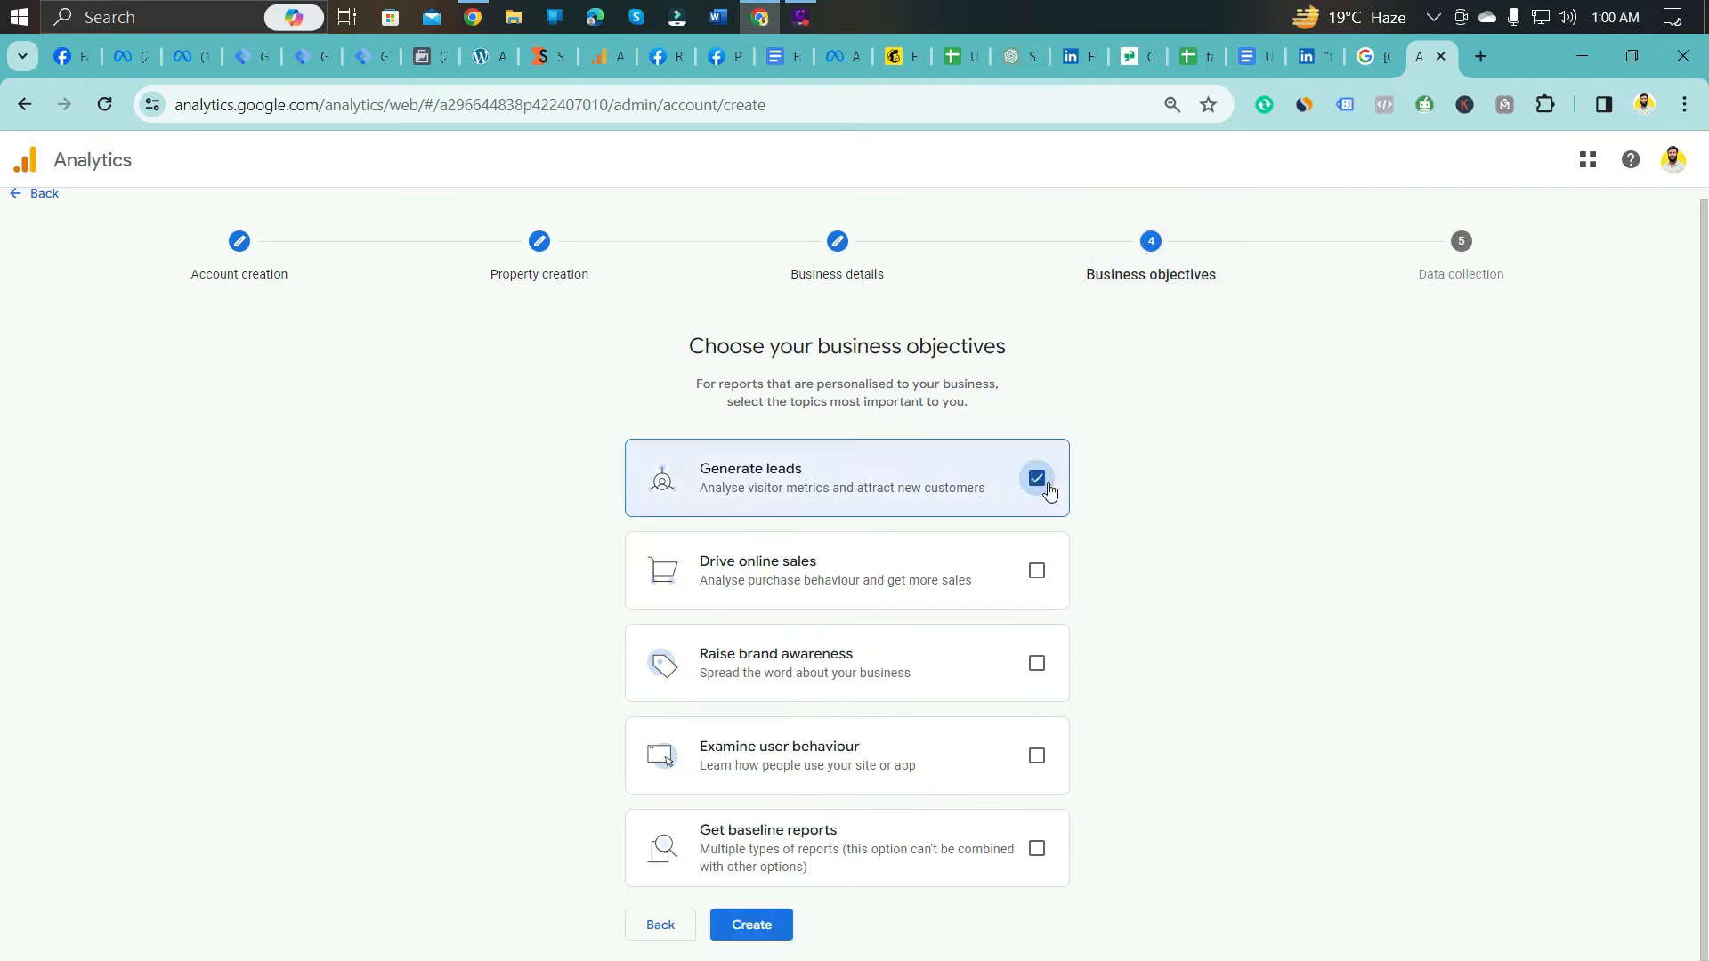
{"action": "left_click", "coordinate": [1037, 571]}
{"action": "left_click", "coordinate": [1037, 663]}
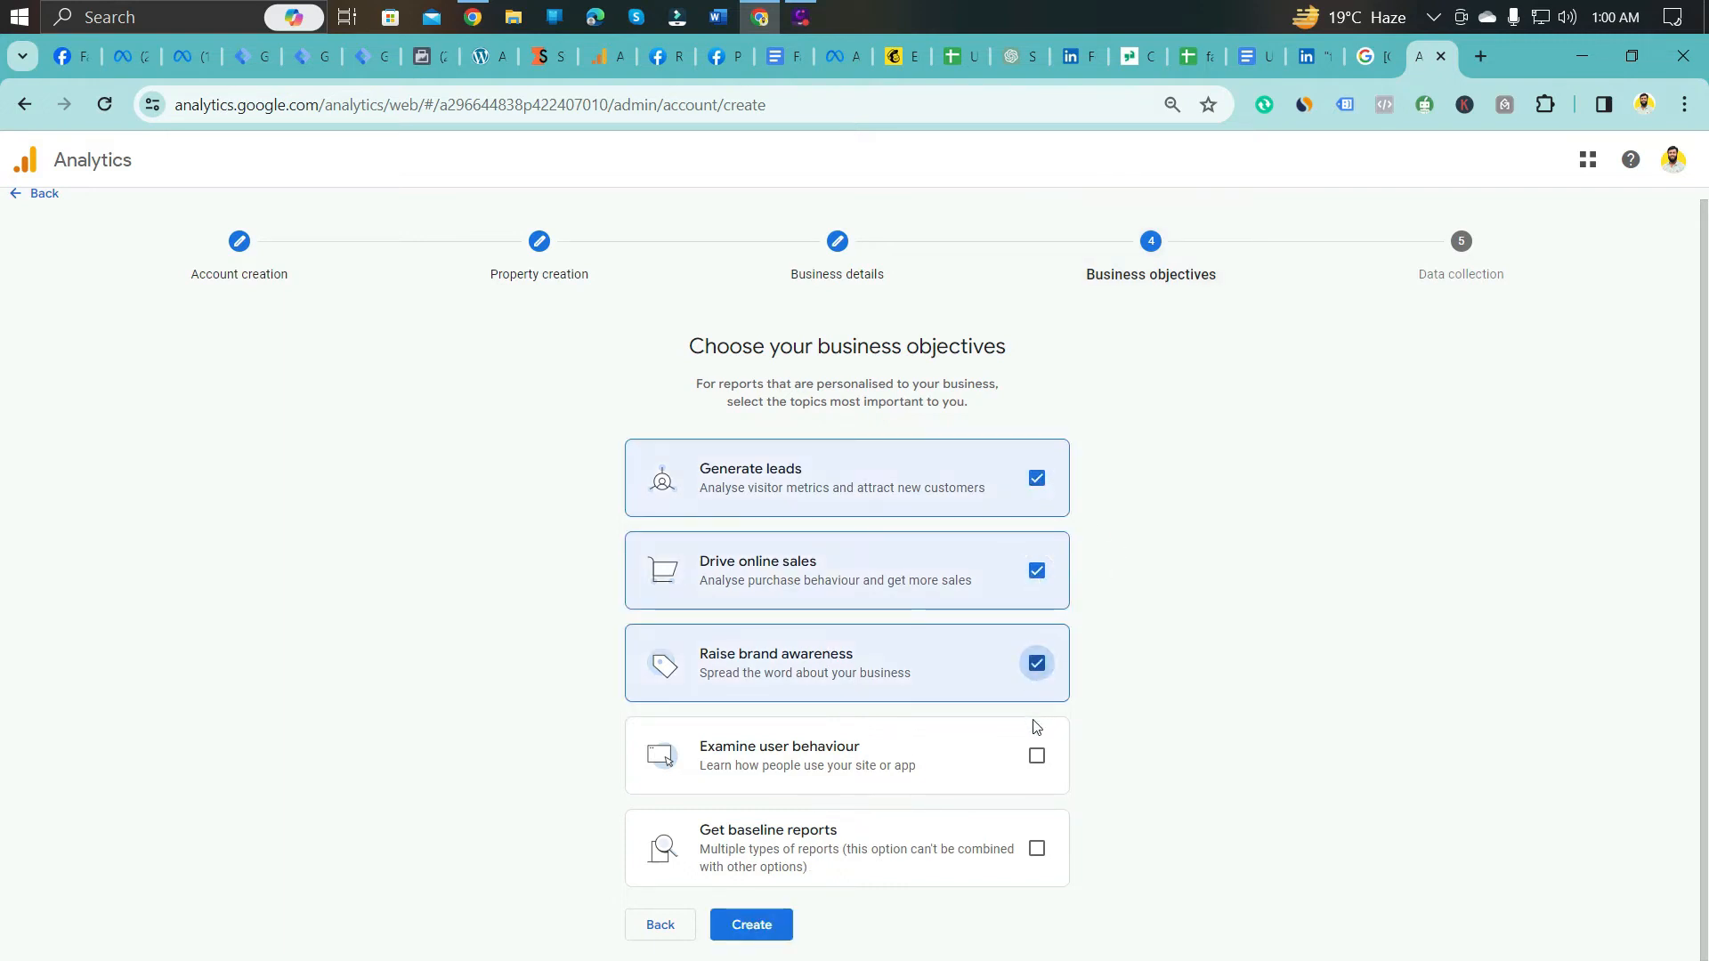
{"action": "left_click", "coordinate": [1037, 756]}
{"action": "left_click", "coordinate": [1039, 847]}
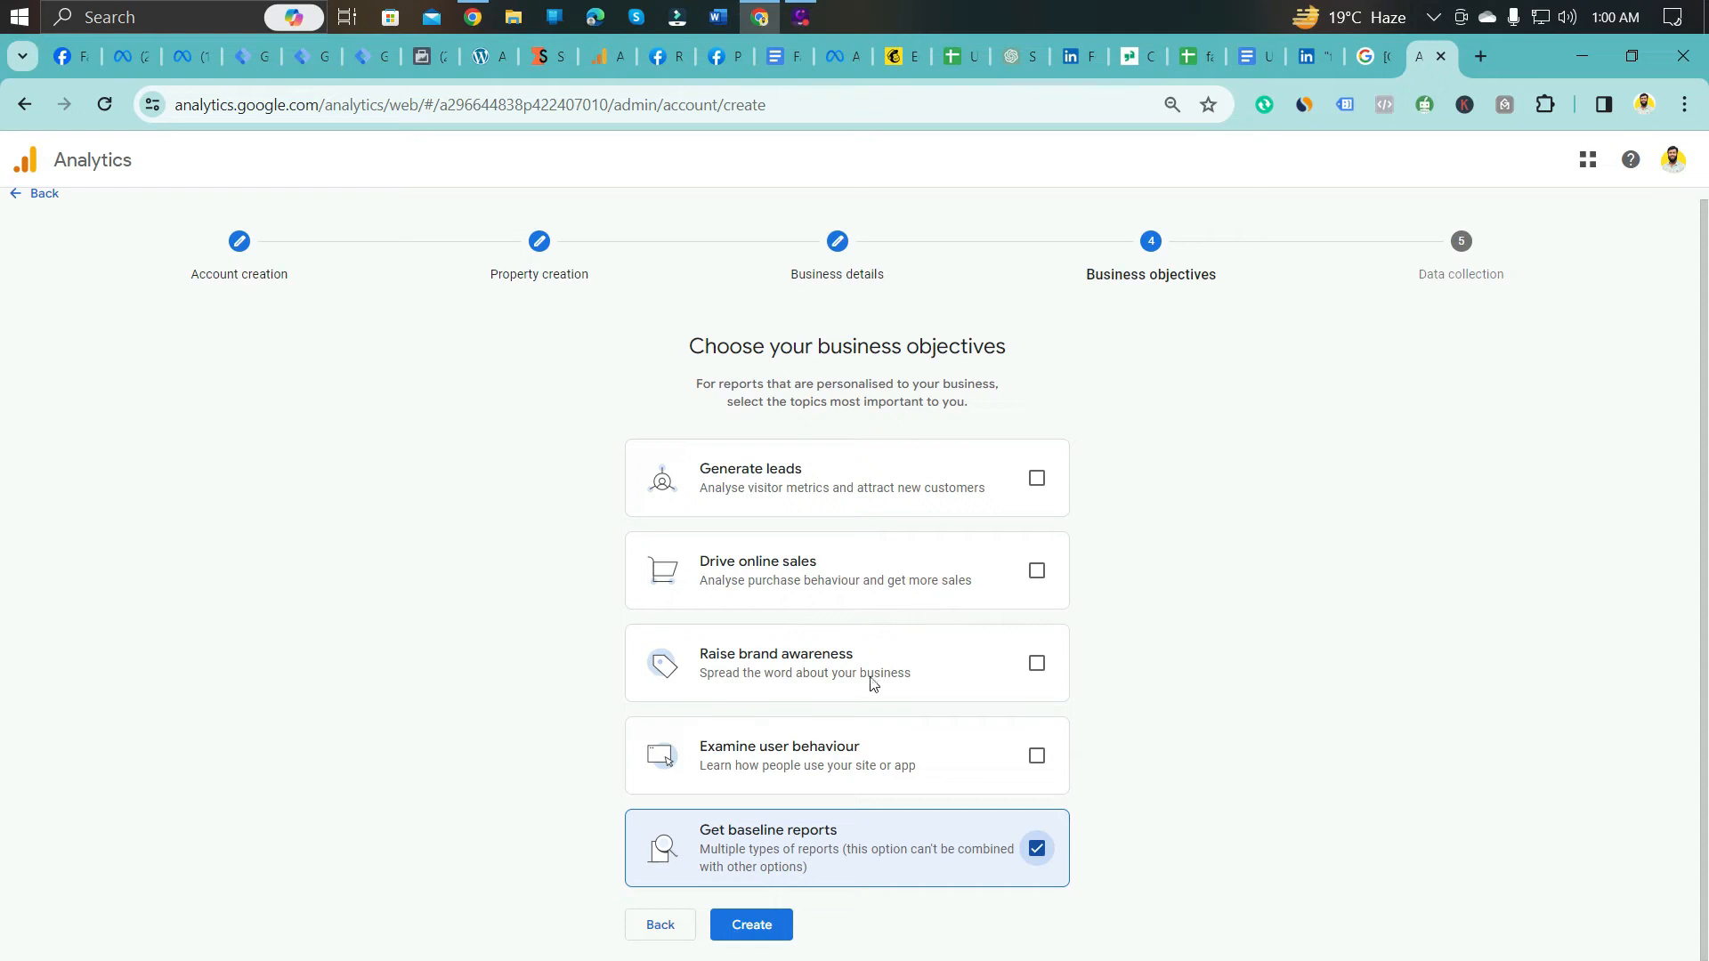
{"action": "left_click", "coordinate": [1037, 478]}
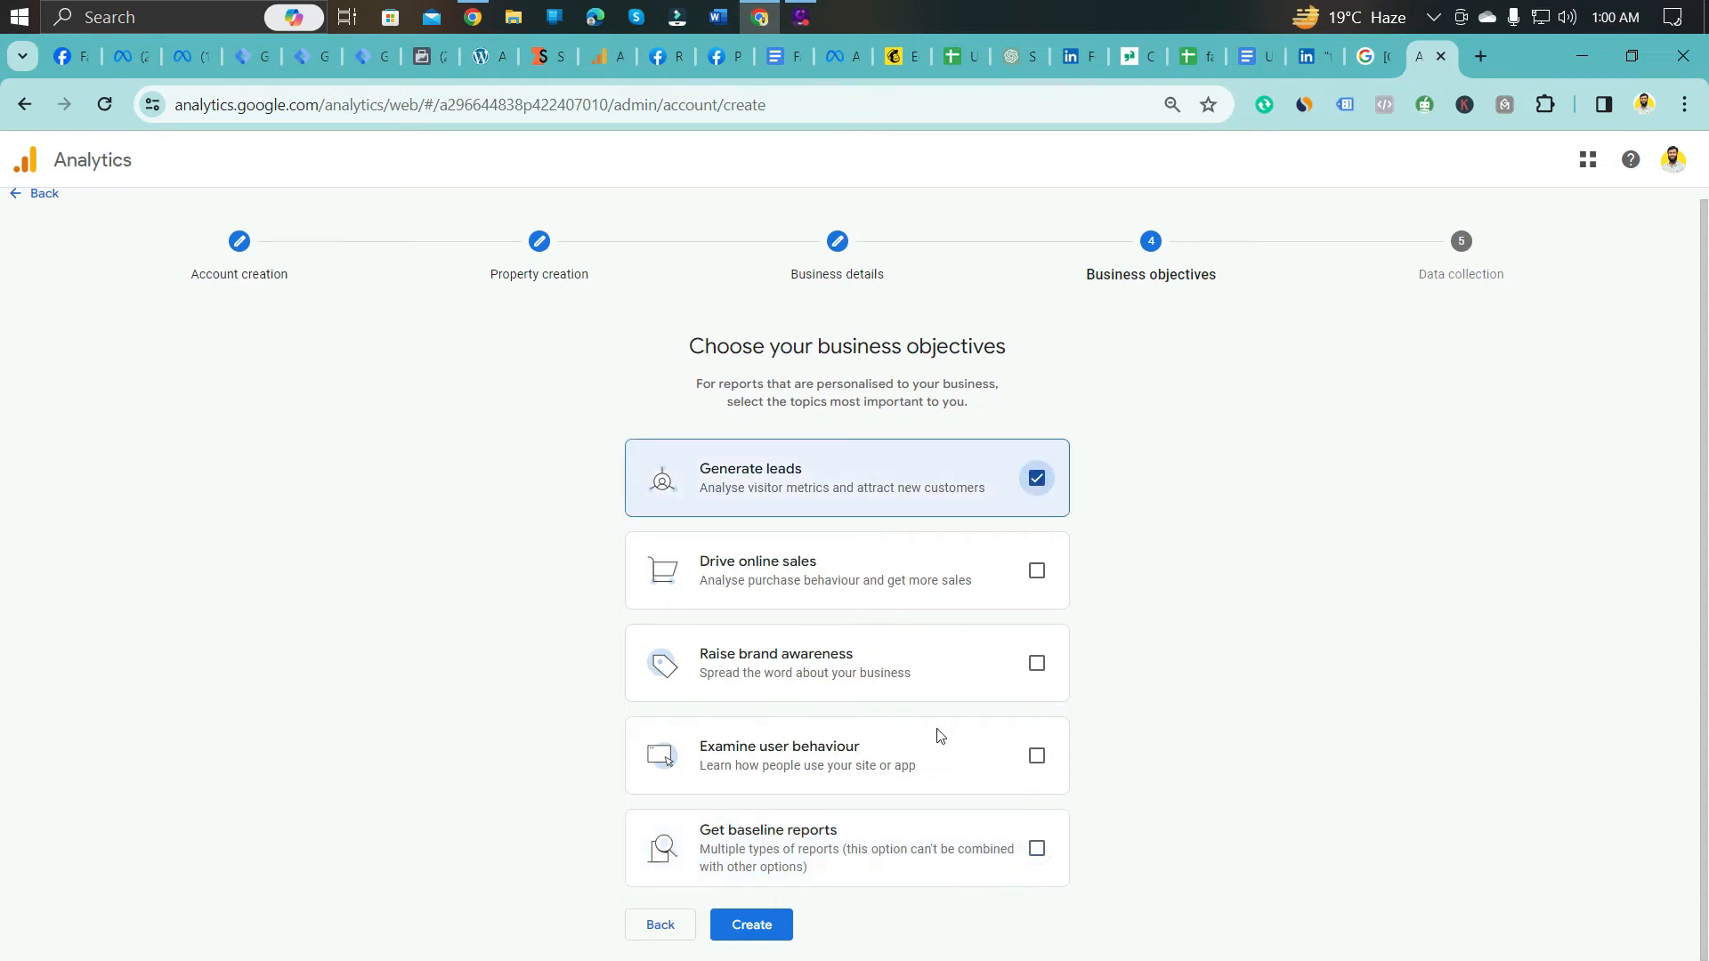
{"action": "left_click", "coordinate": [763, 932]}
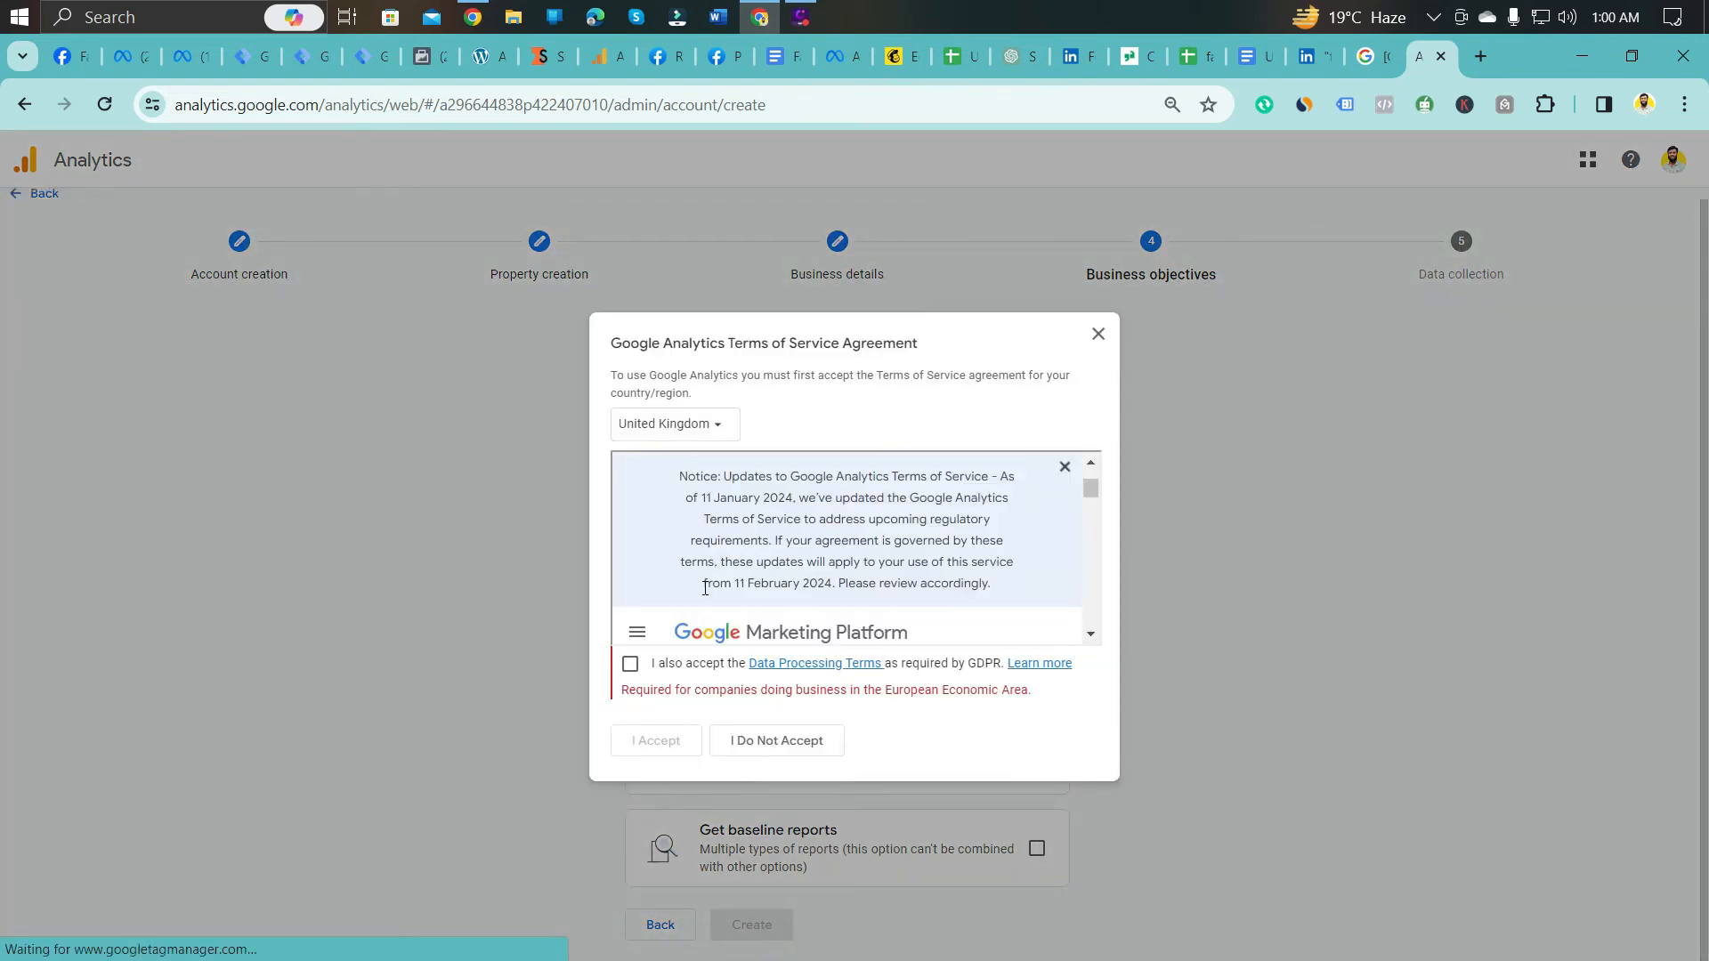
Step: Accept the Terms of Service together with the GDPR Data Processing Terms
{"action": "scroll", "coordinate": [705, 589], "scroll_direction": "down", "scroll_amount": 5}
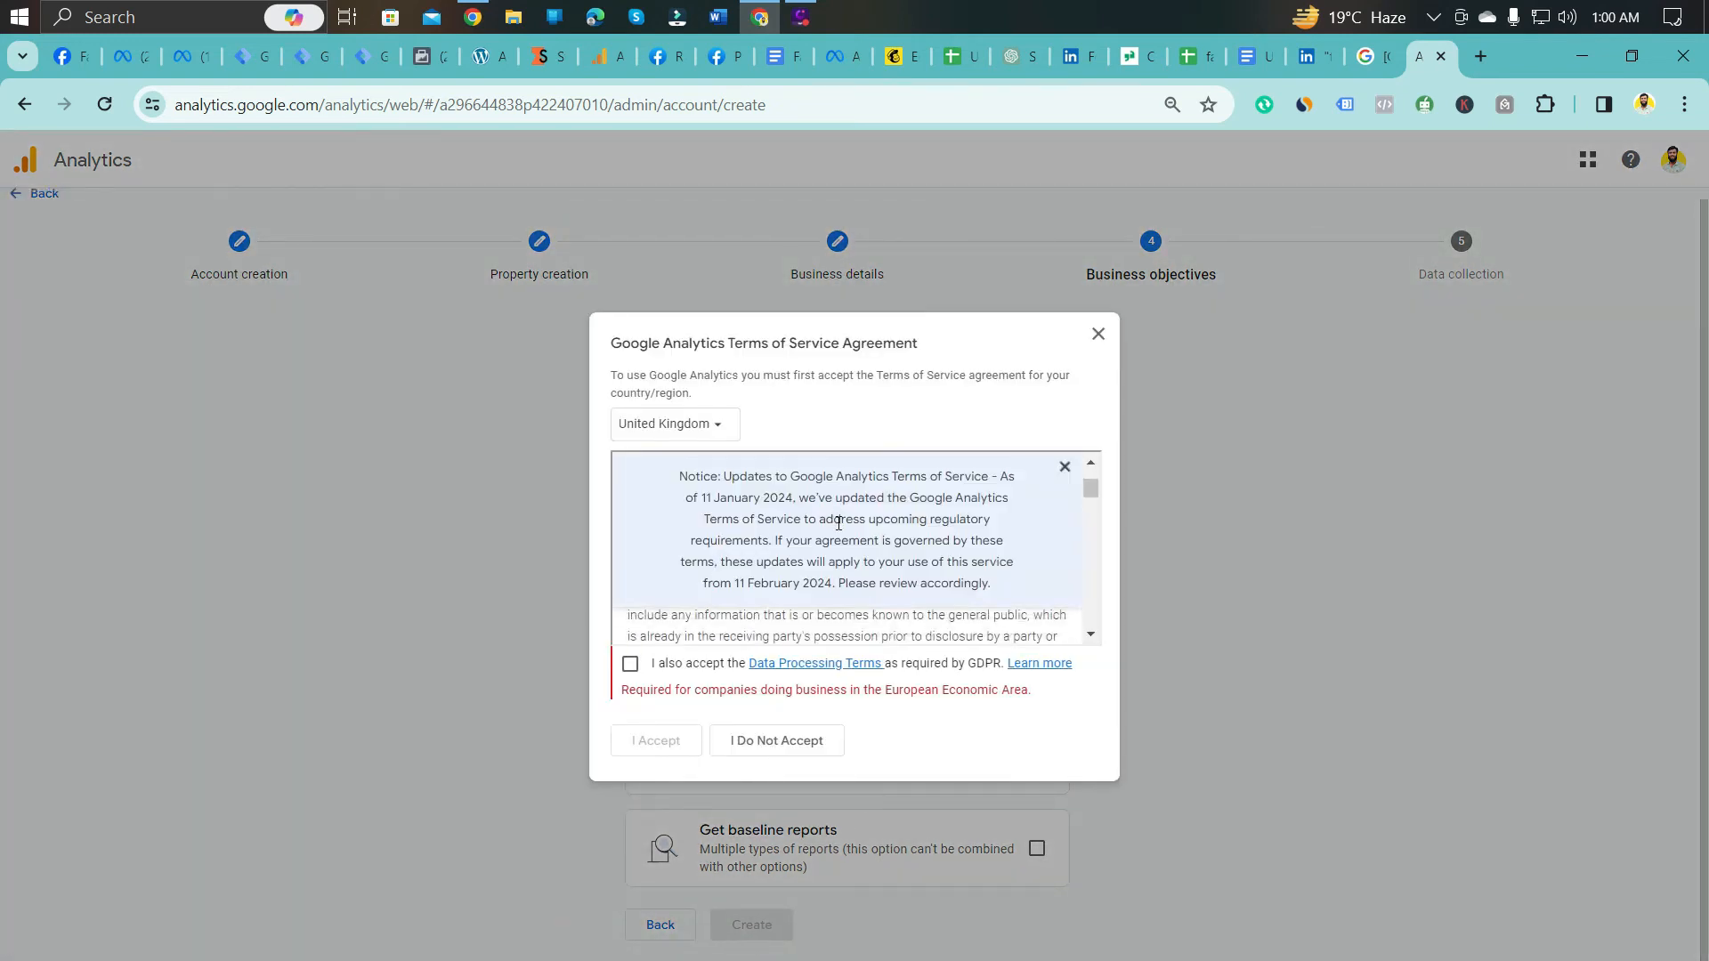
{"action": "left_click", "coordinate": [630, 668]}
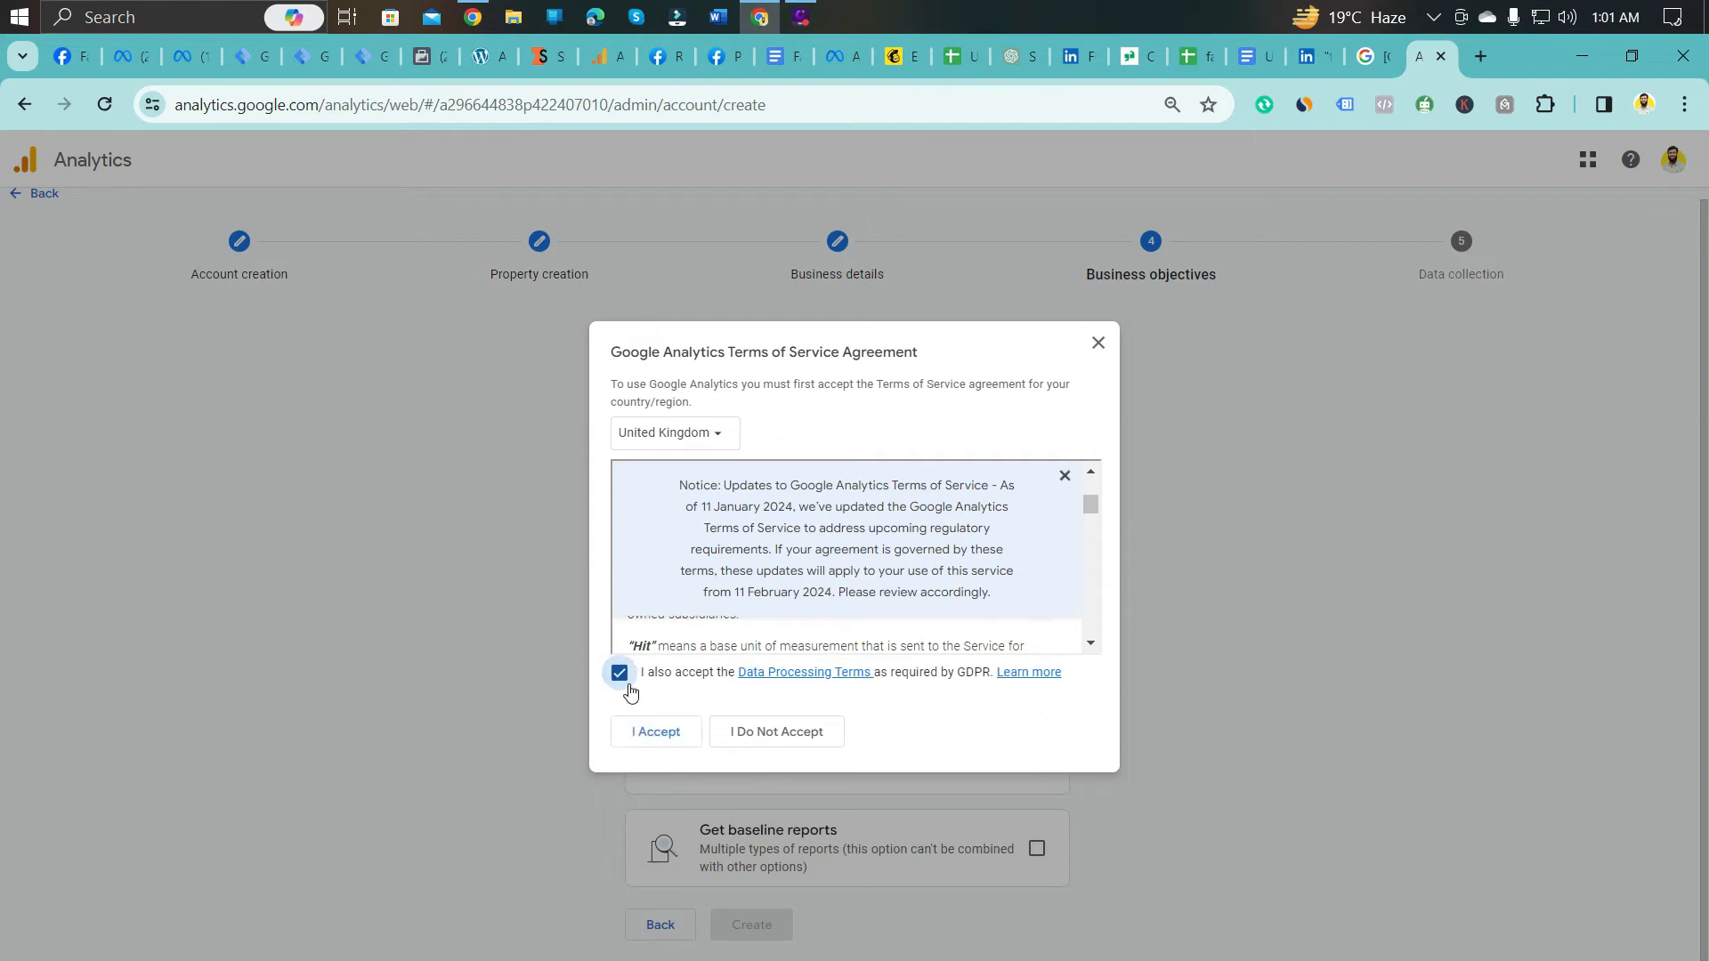
{"action": "left_click", "coordinate": [656, 733]}
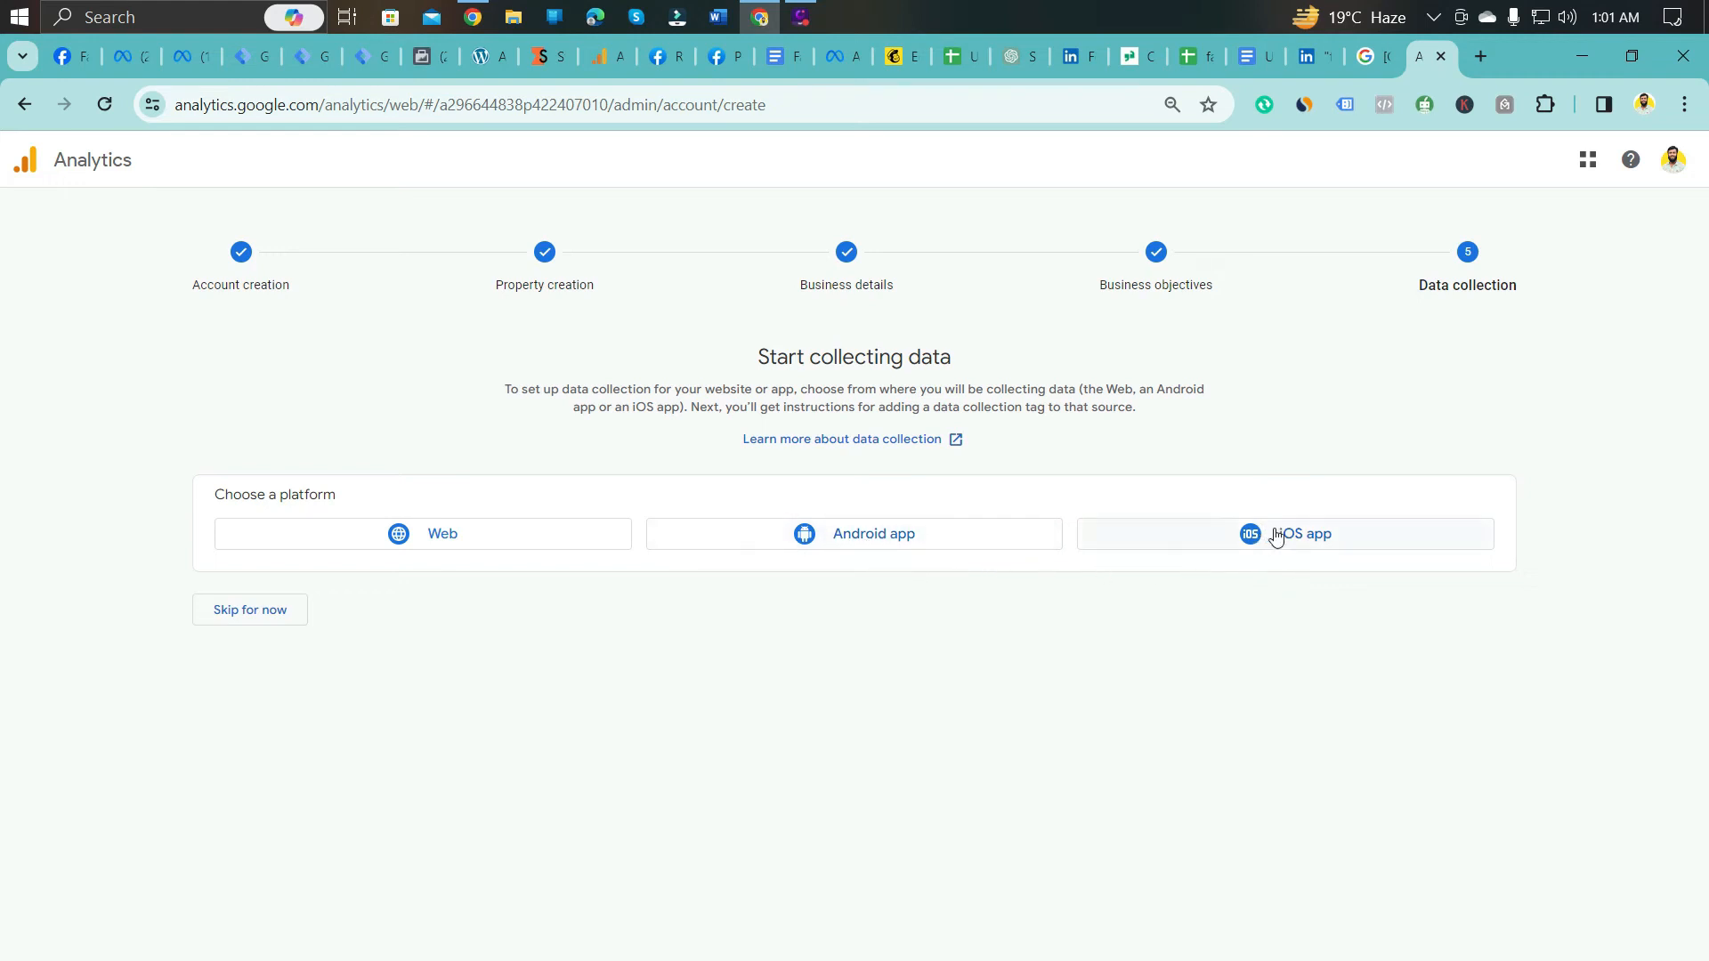
Step: Start a Web data stream, abandon it without a URL, and return to the Admin page
{"action": "left_click", "coordinate": [433, 547]}
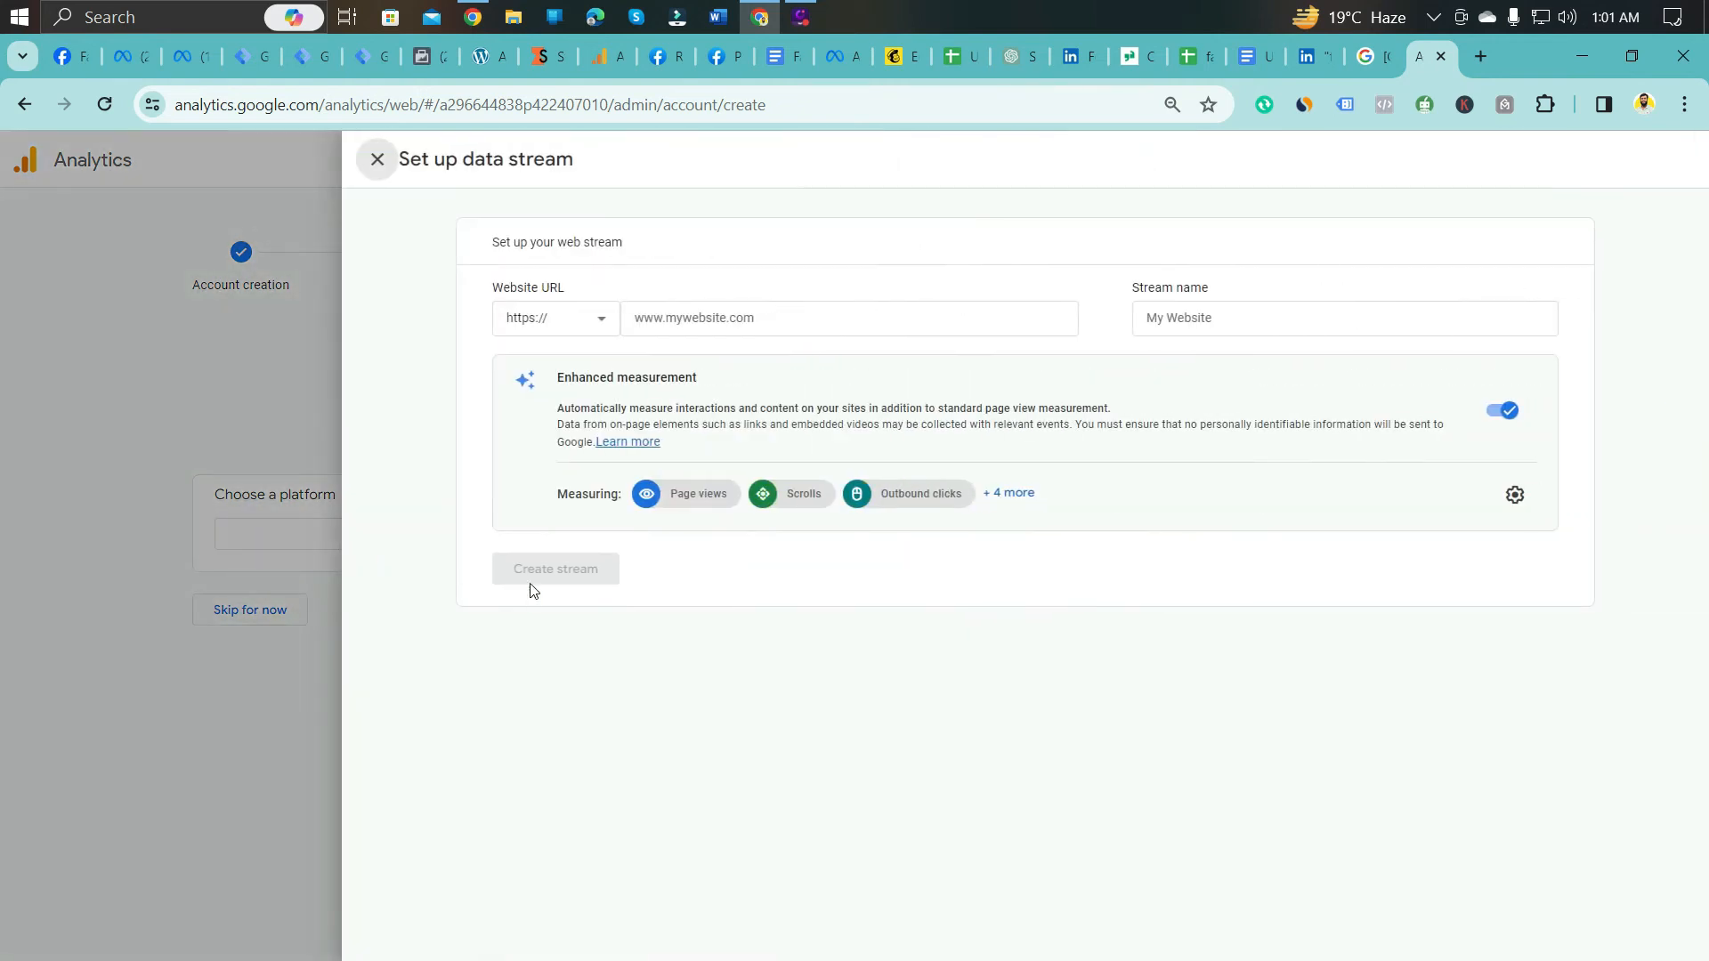
{"action": "left_click", "coordinate": [676, 320]}
{"action": "left_click", "coordinate": [1150, 319]}
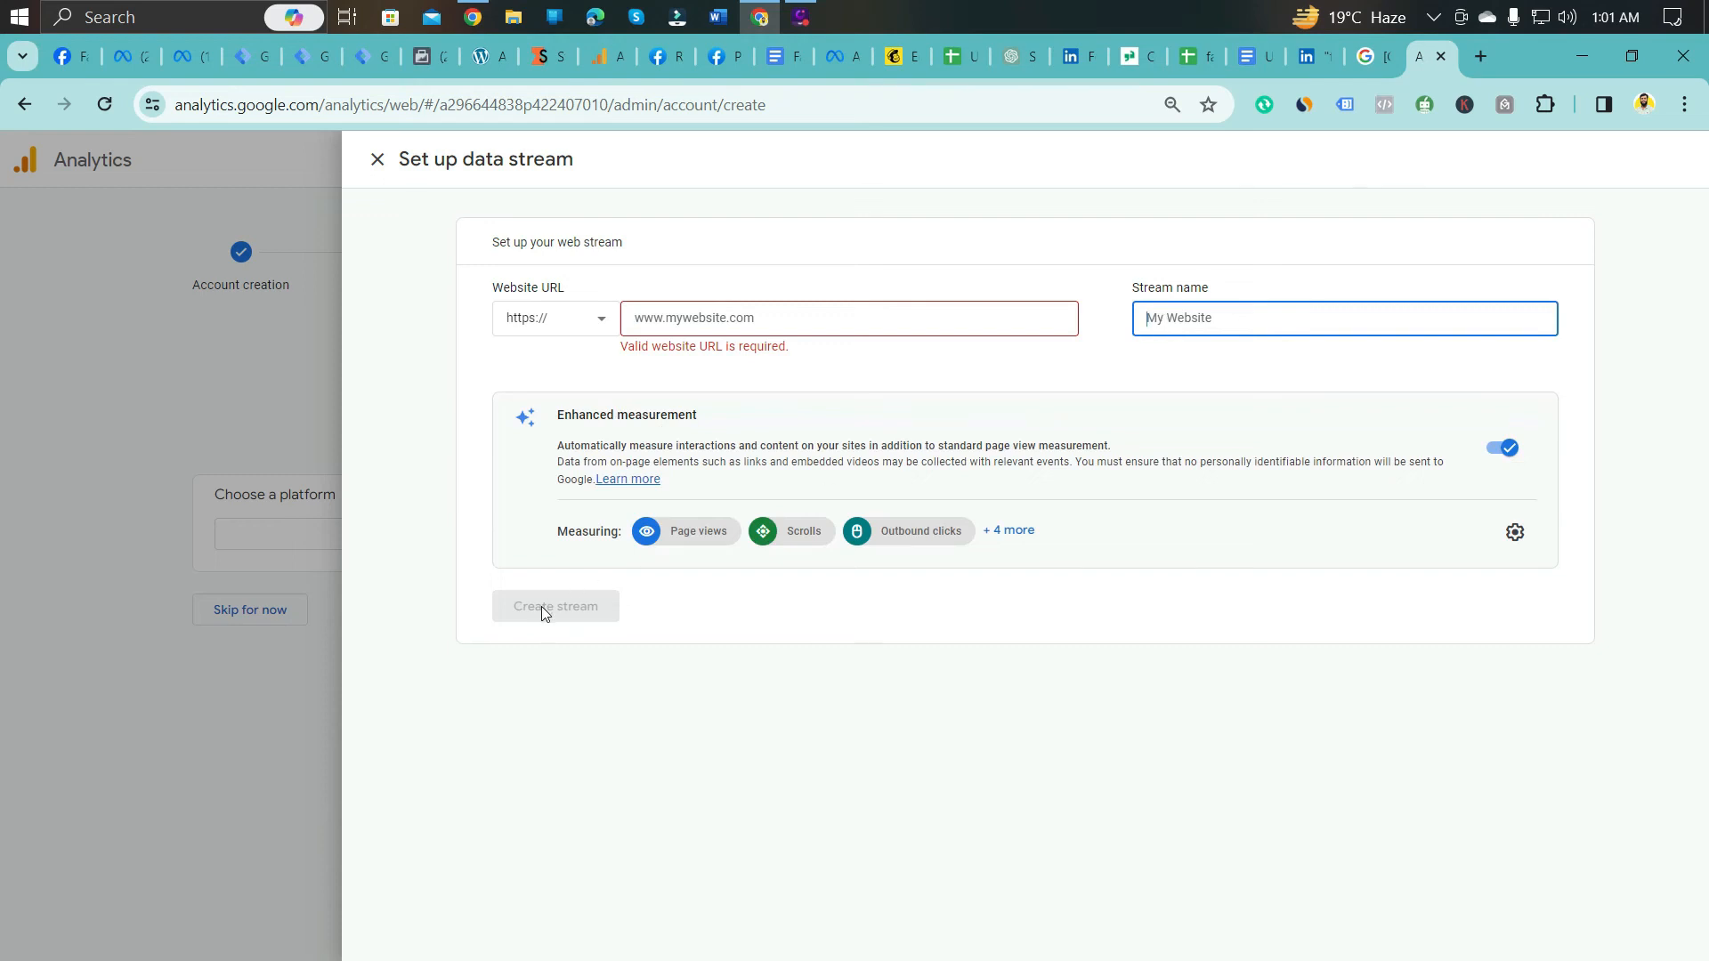
{"action": "left_click", "coordinate": [585, 612]}
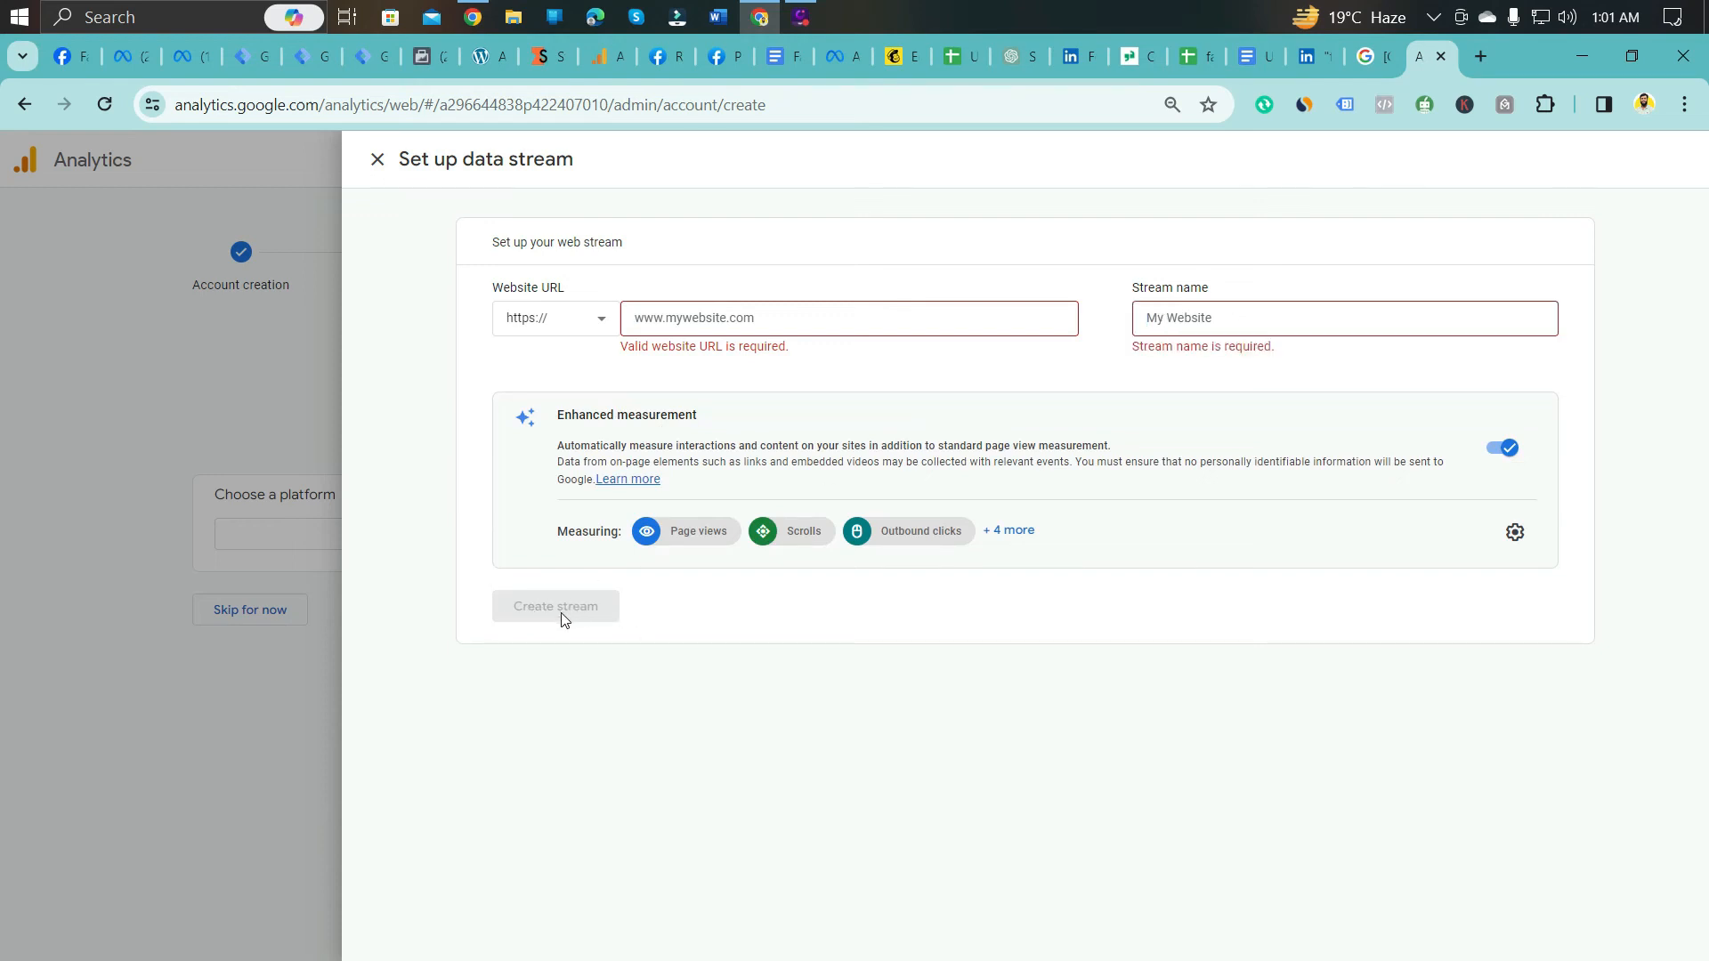
{"action": "left_click", "coordinate": [377, 159]}
{"action": "left_click", "coordinate": [24, 104]}
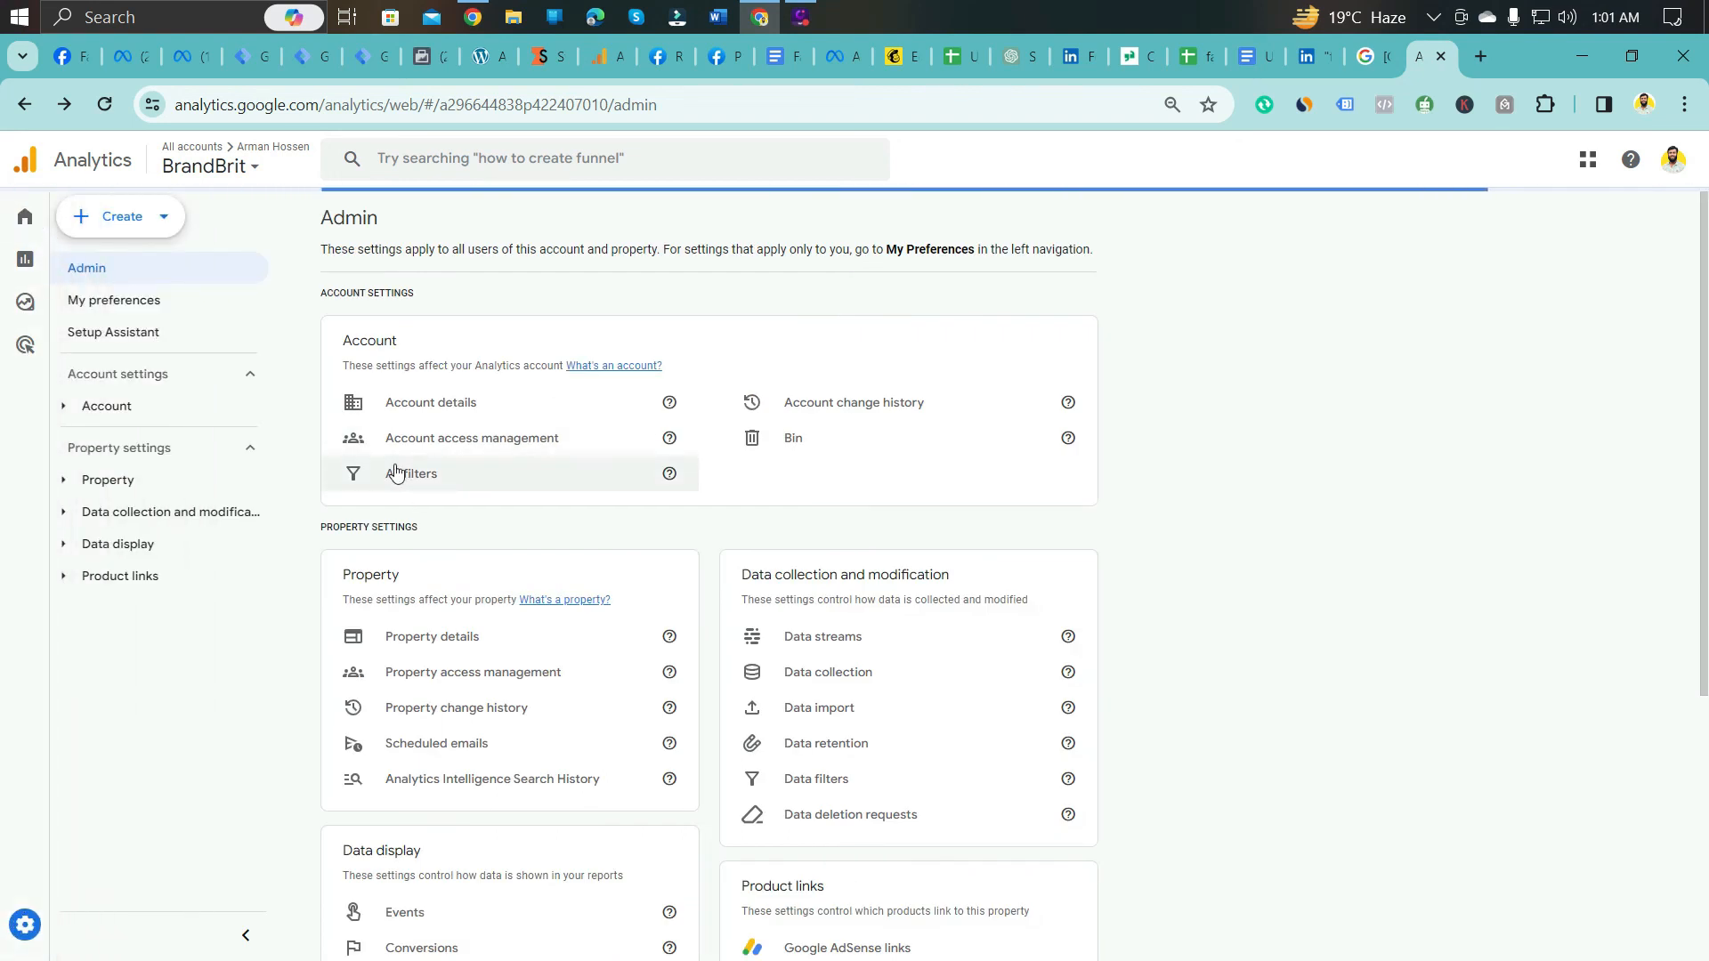
Step: View the BrandBrit Home report and check the new account in the account/property picker
{"action": "left_click", "coordinate": [24, 218]}
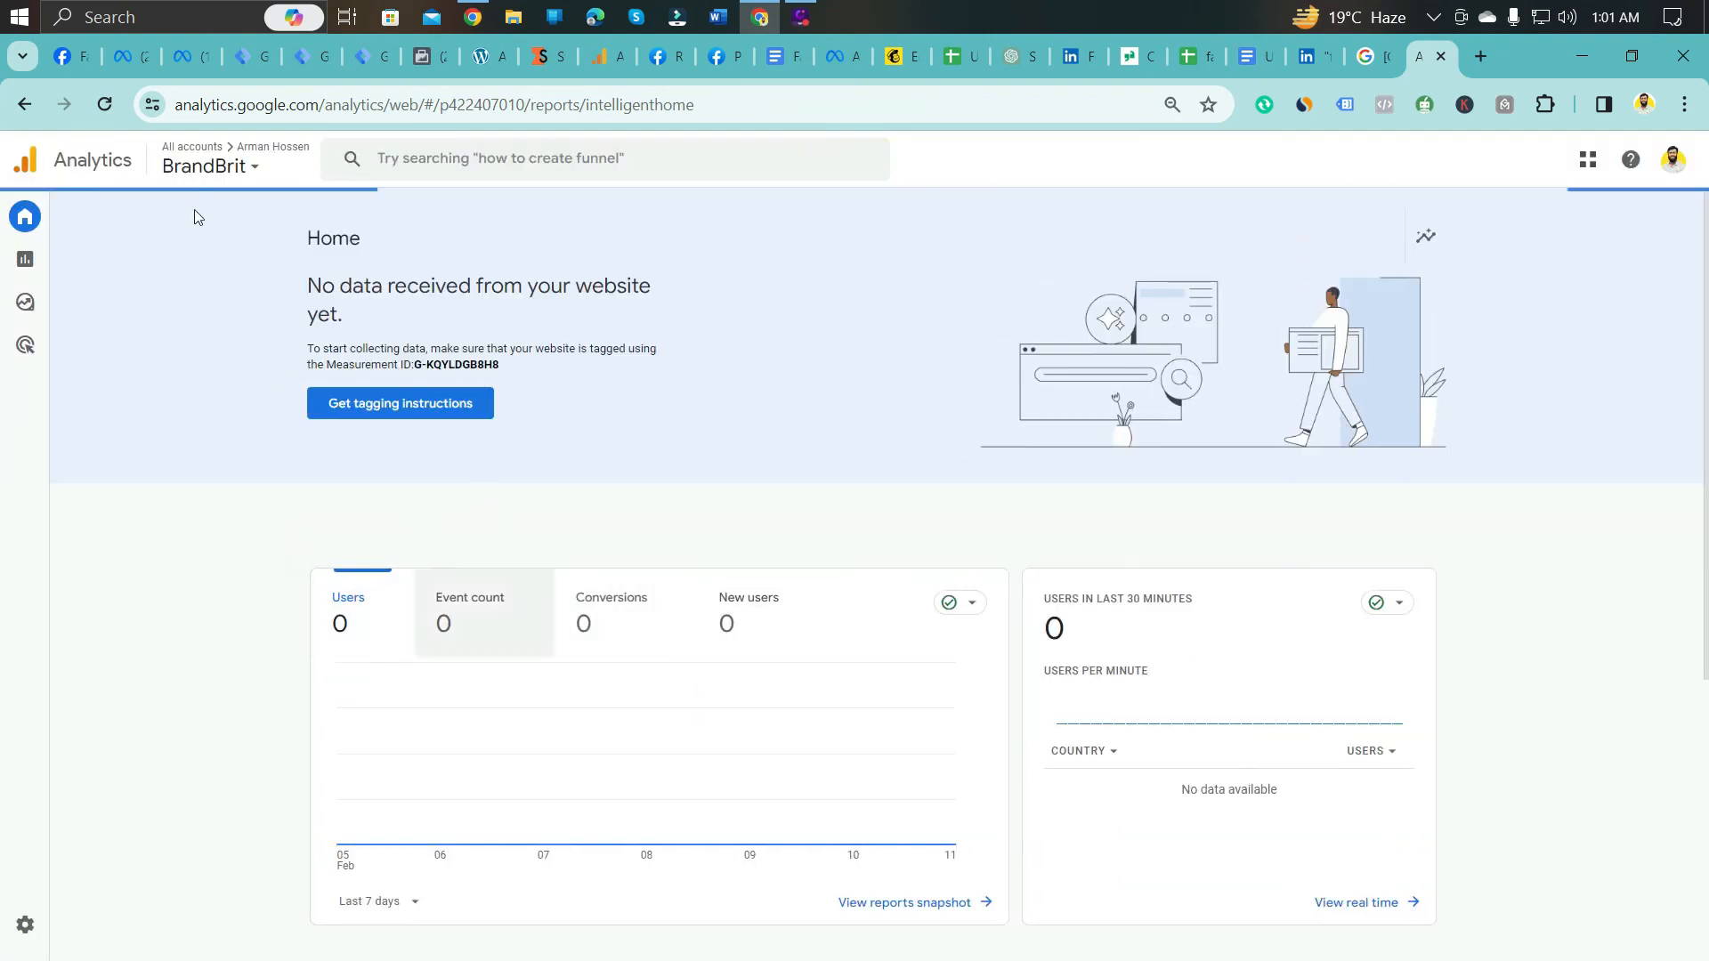
{"action": "scroll", "coordinate": [596, 472], "scroll_direction": "down", "scroll_amount": 5}
{"action": "scroll", "coordinate": [570, 463], "scroll_direction": "up", "scroll_amount": 5}
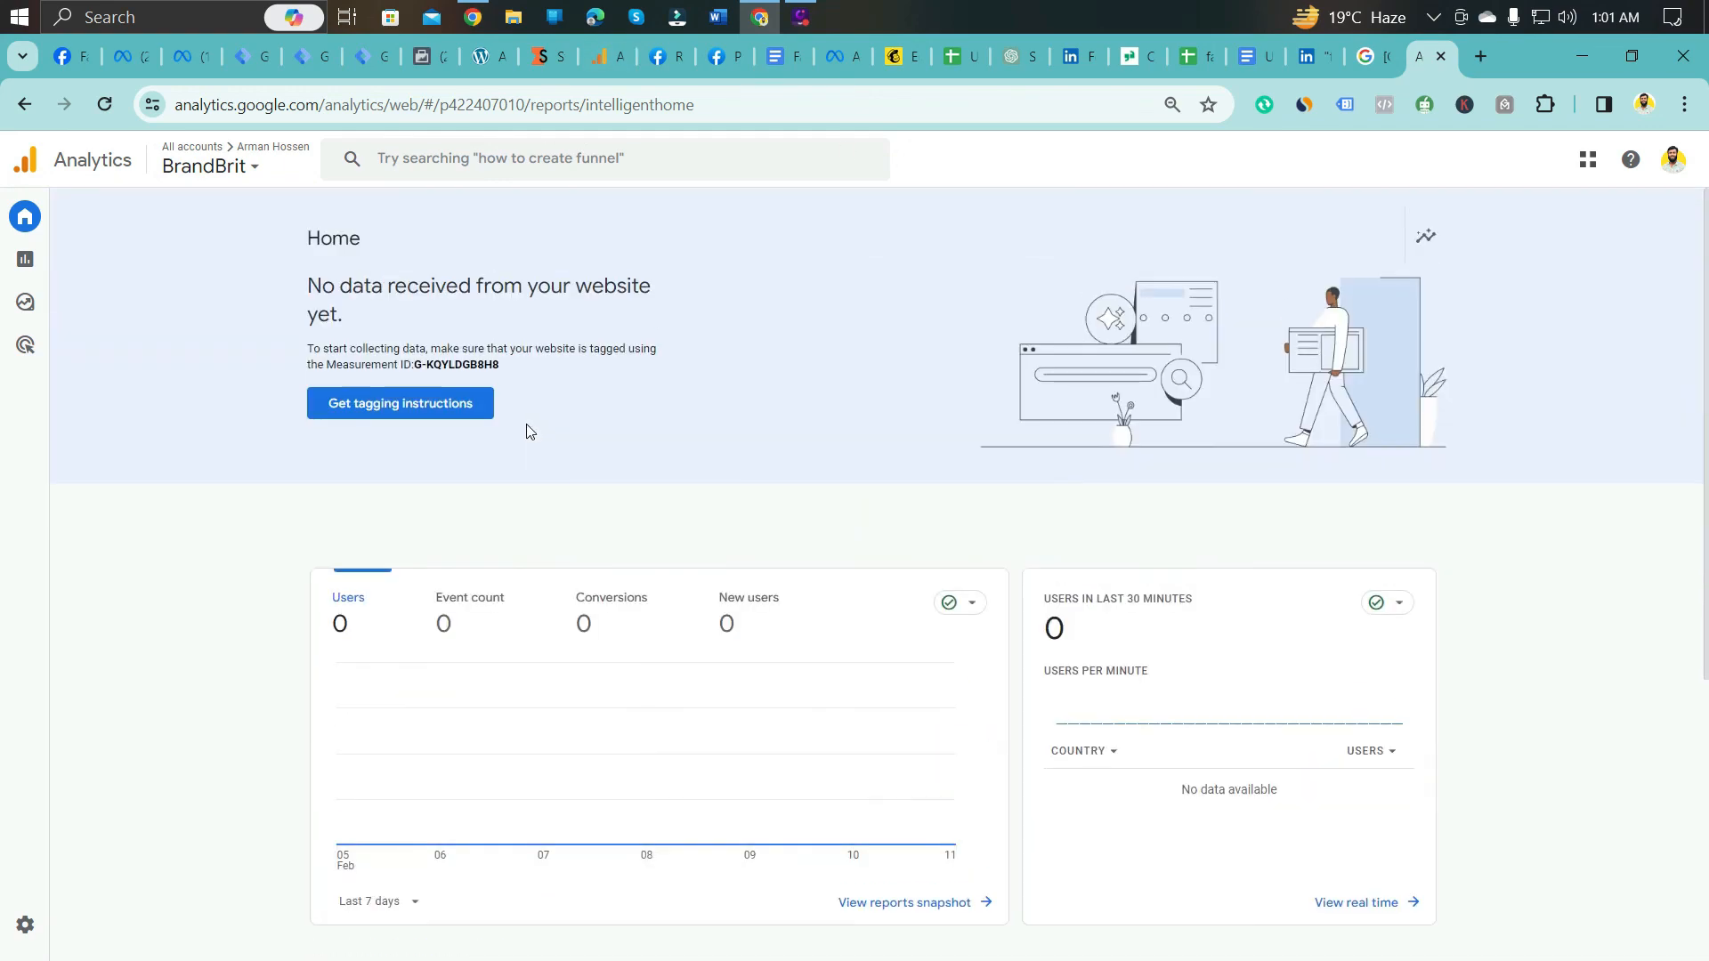
{"action": "left_click", "coordinate": [249, 168]}
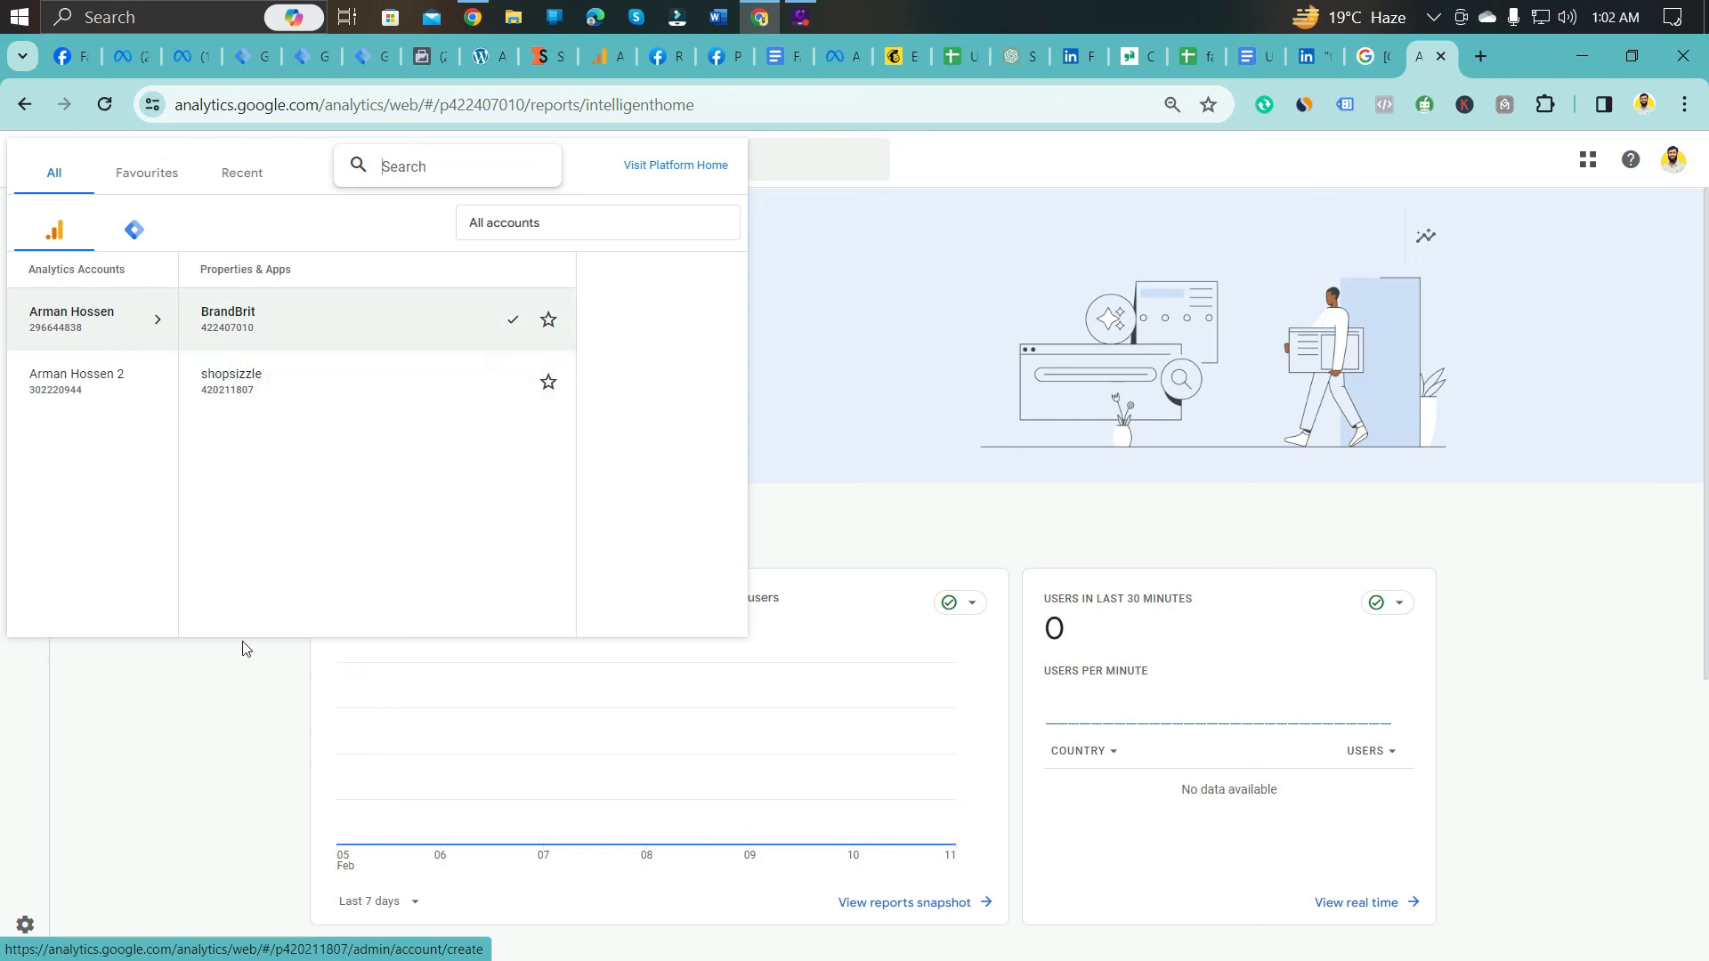
{"action": "left_click", "coordinate": [266, 719]}
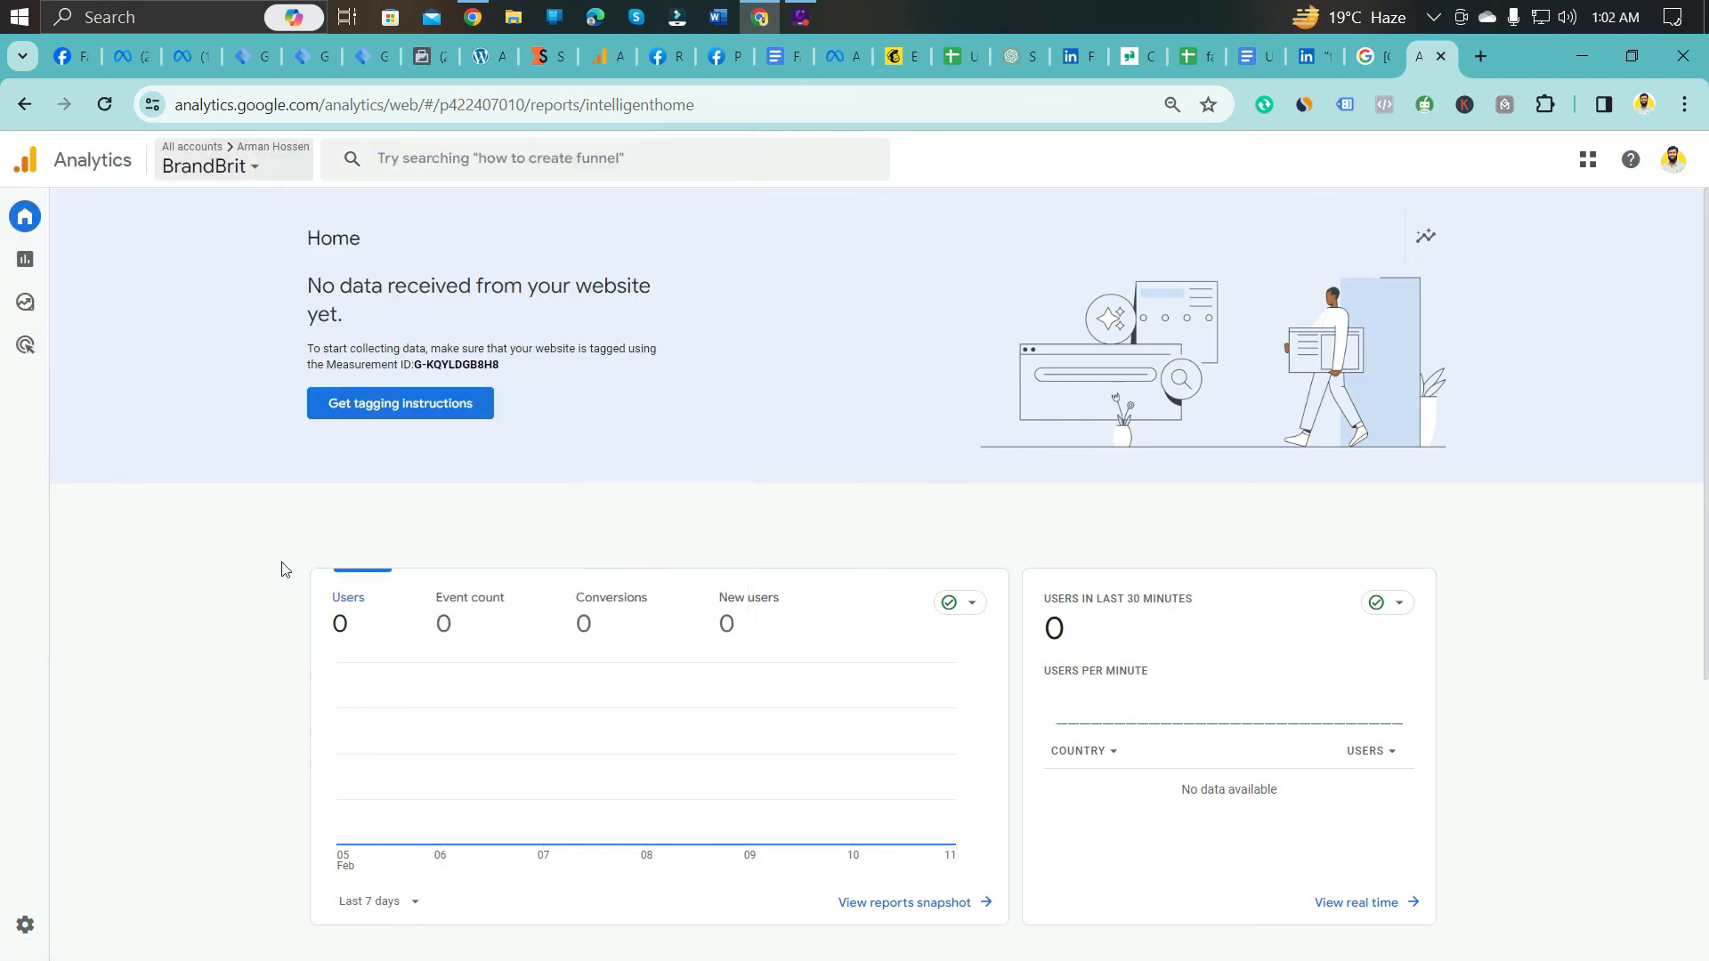